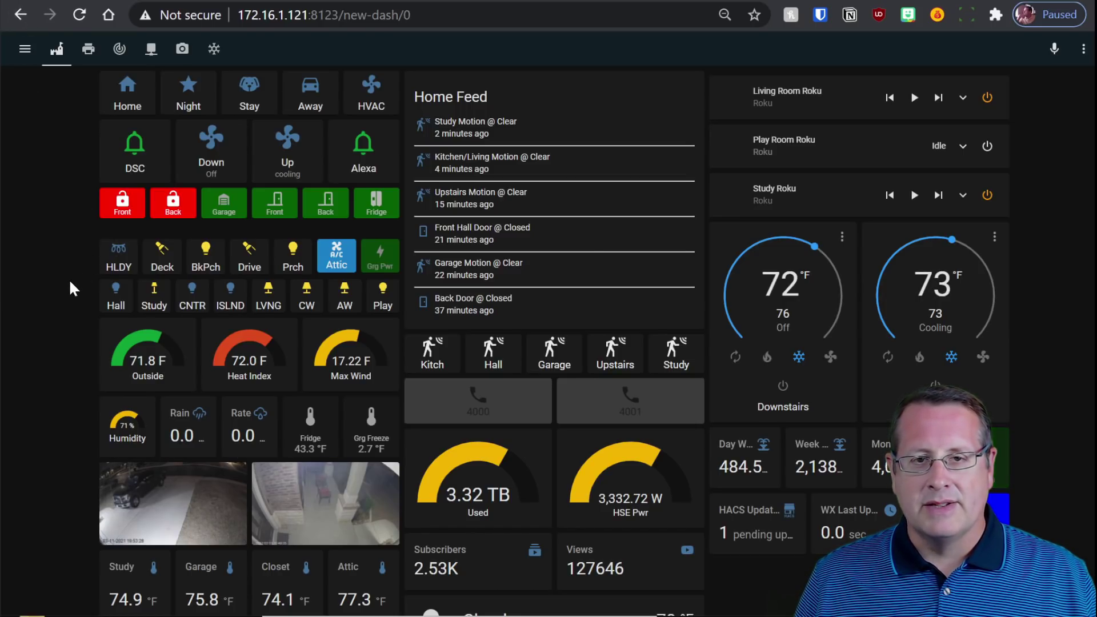
Step: Open the Supervisor add-ons dashboard, enlarge the page, and open the AdGuard Home add-on (version 4.0.0)
left_click(24, 49)
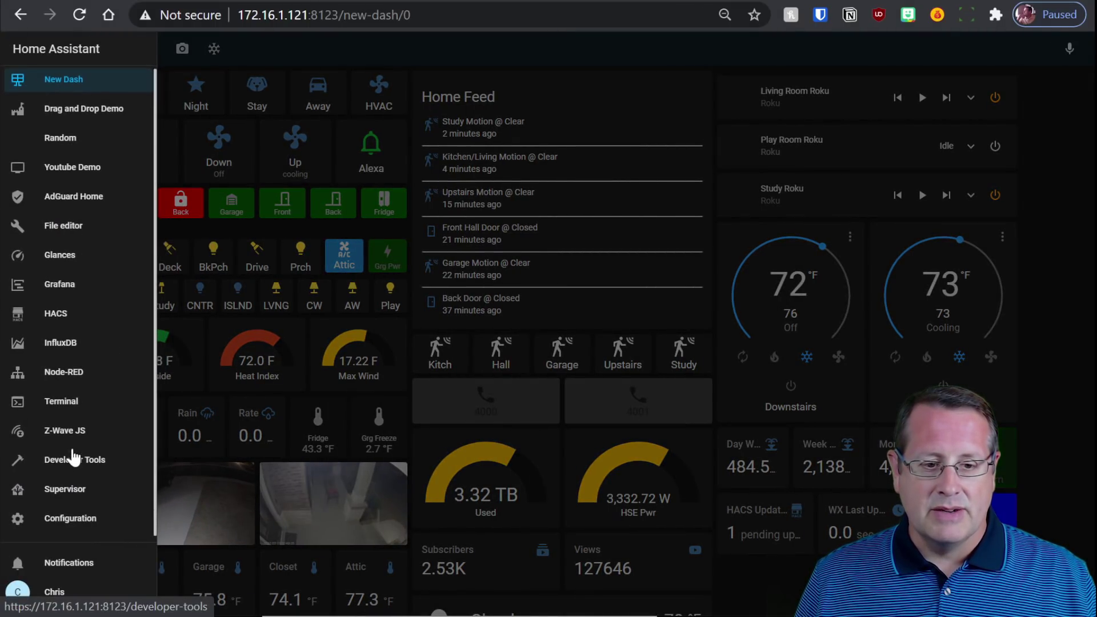
left_click(68, 490)
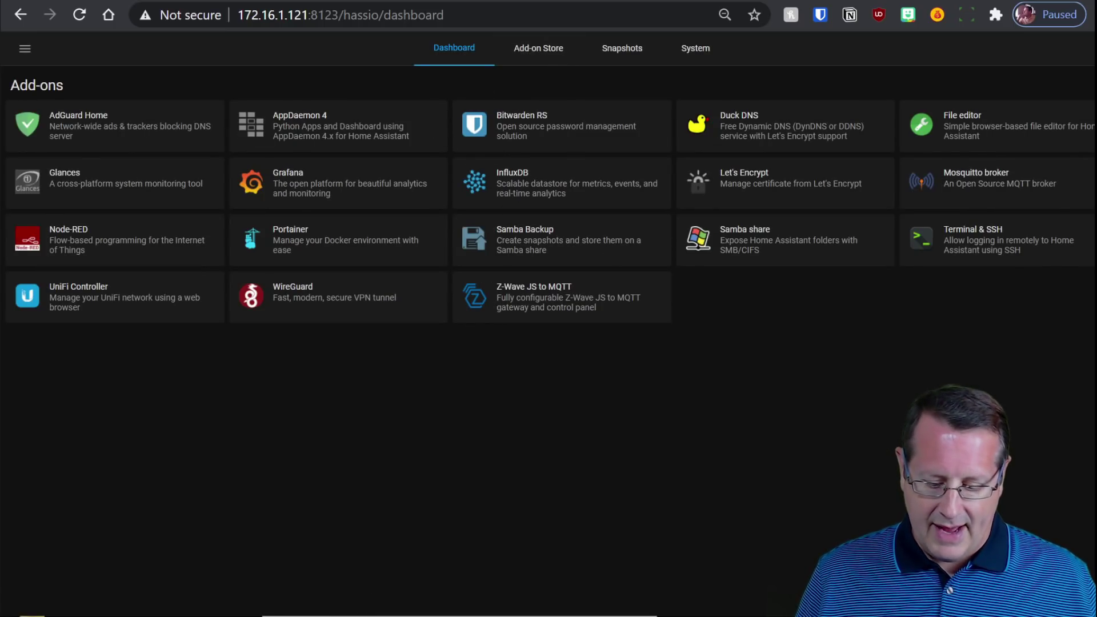
key("ctrl+plus")
key("ctrl+plus")
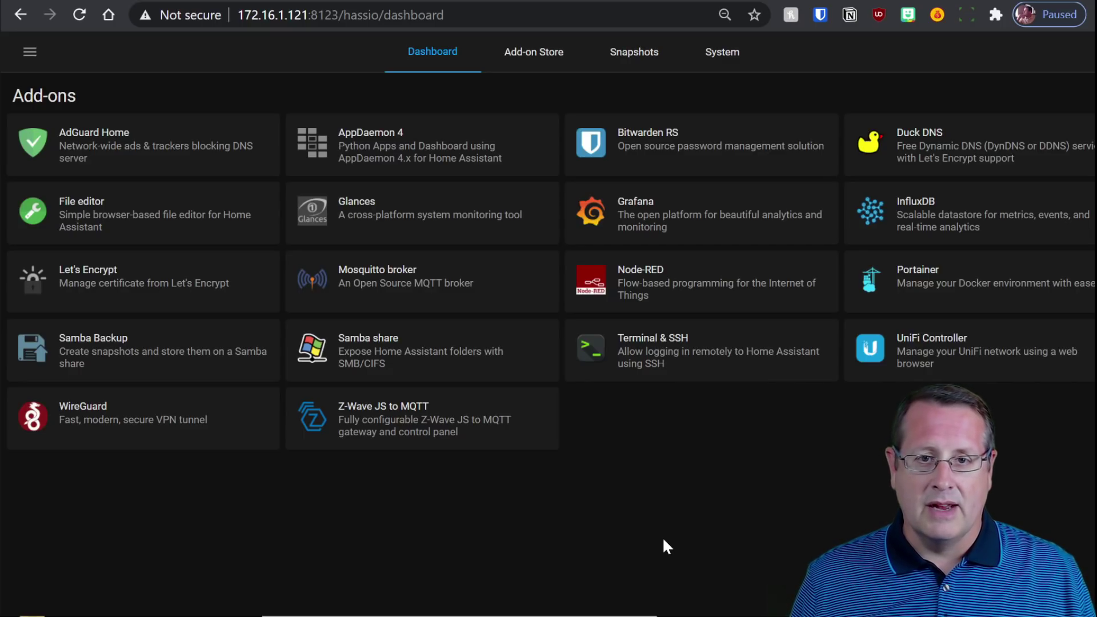
left_click(179, 150)
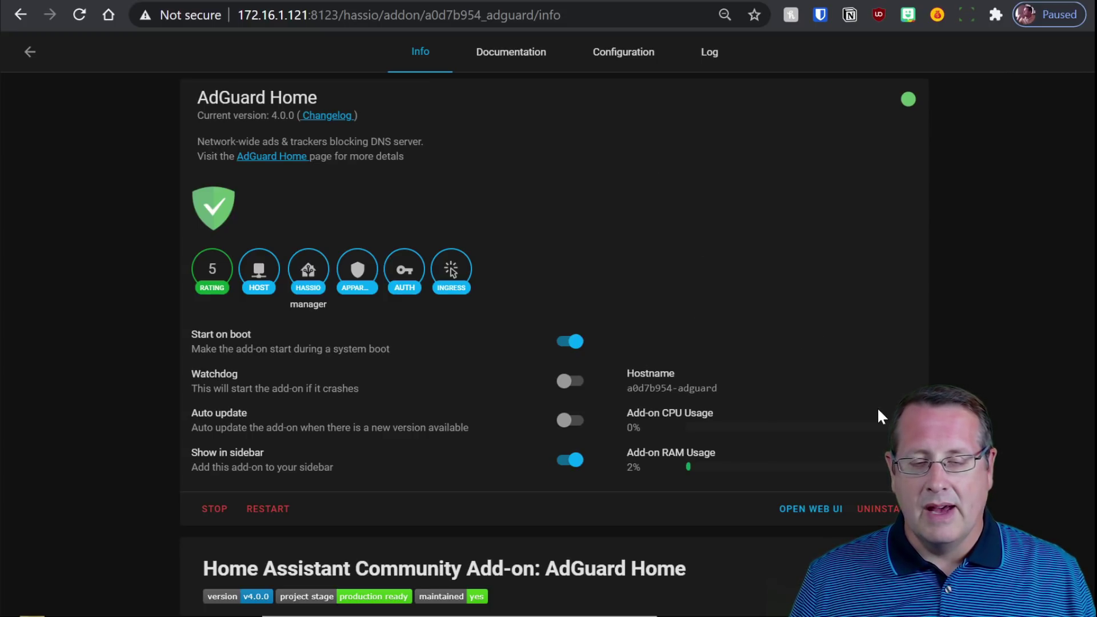
Step: Launch AdGuard Home's web UI and go to its Query Log of DNS requests
left_click(827, 521)
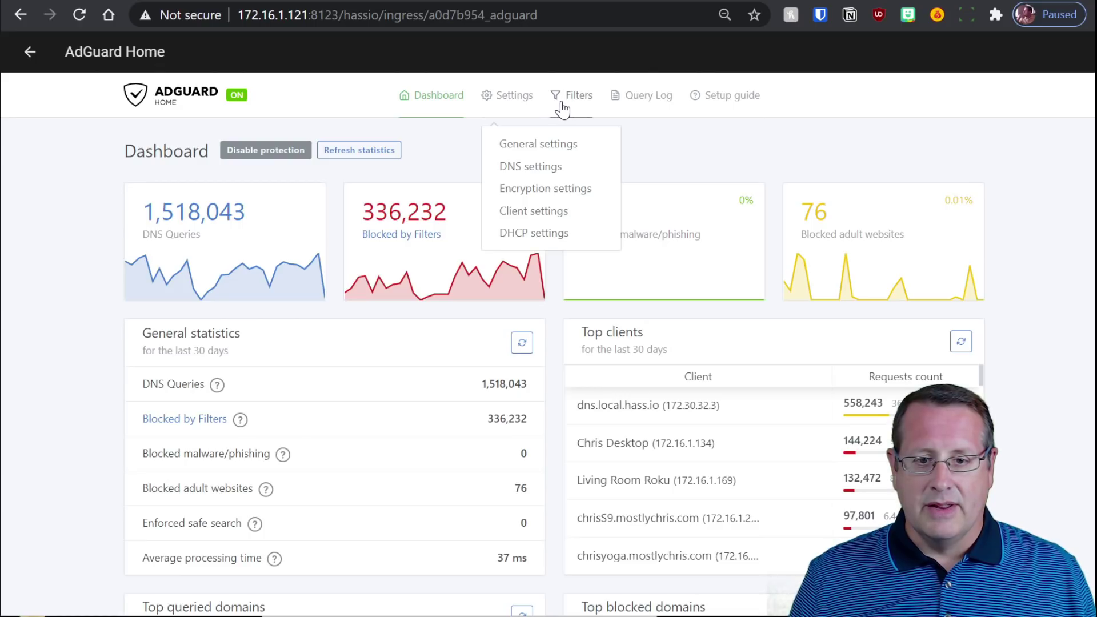
mouse_move(560, 96)
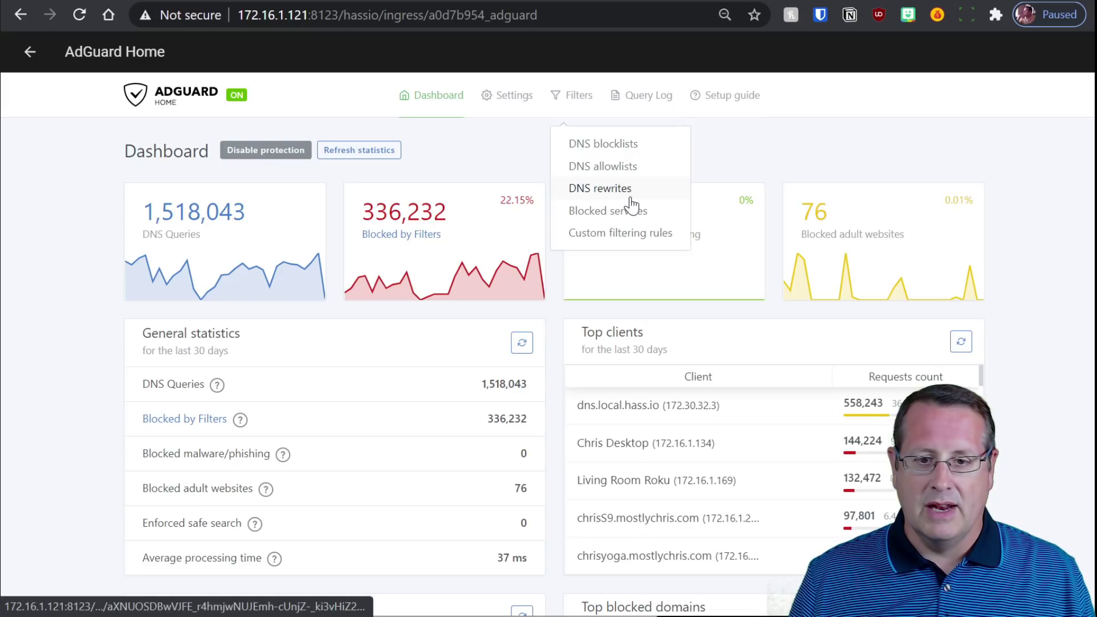
left_click(651, 97)
Step: Look over the query log, then view the upstream DNS settings page
scroll(372, 294, "down", 10)
scroll(372, 294, "up", 10)
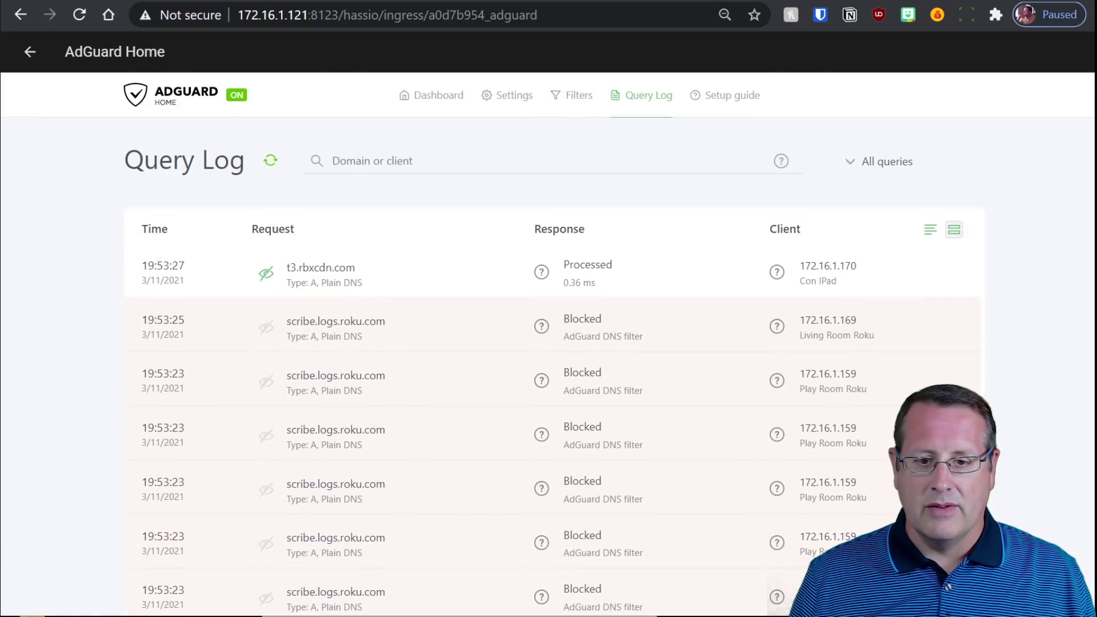
mouse_move(501, 104)
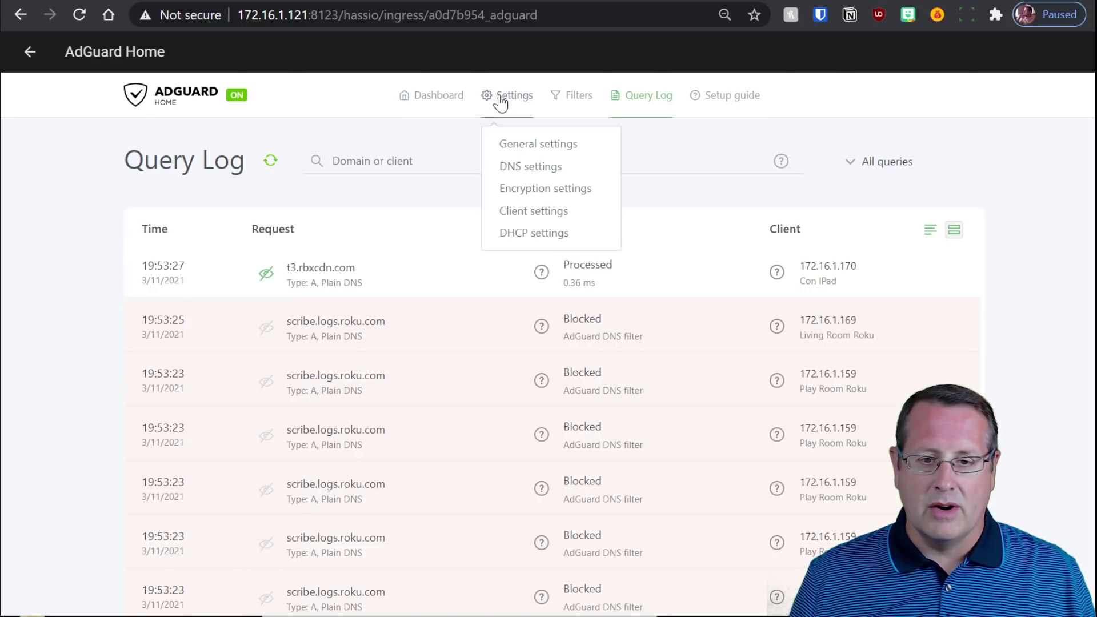
left_click(531, 165)
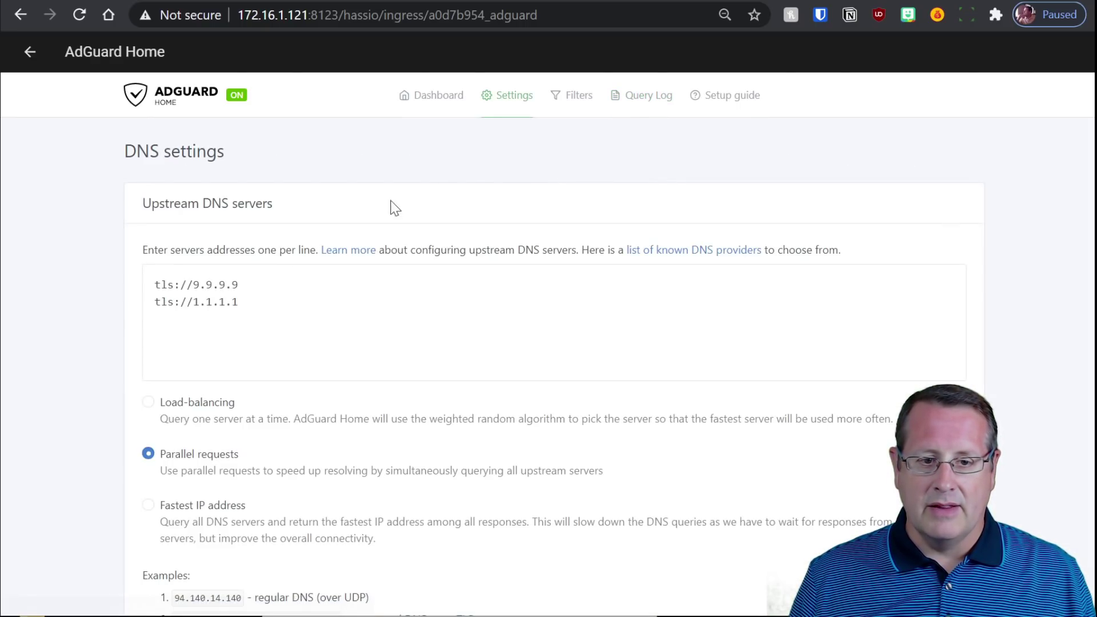
Step: Check the DNS blocklists, revisit the Query Log, and bring up the Setup guide
scroll(139, 296, "down", 5)
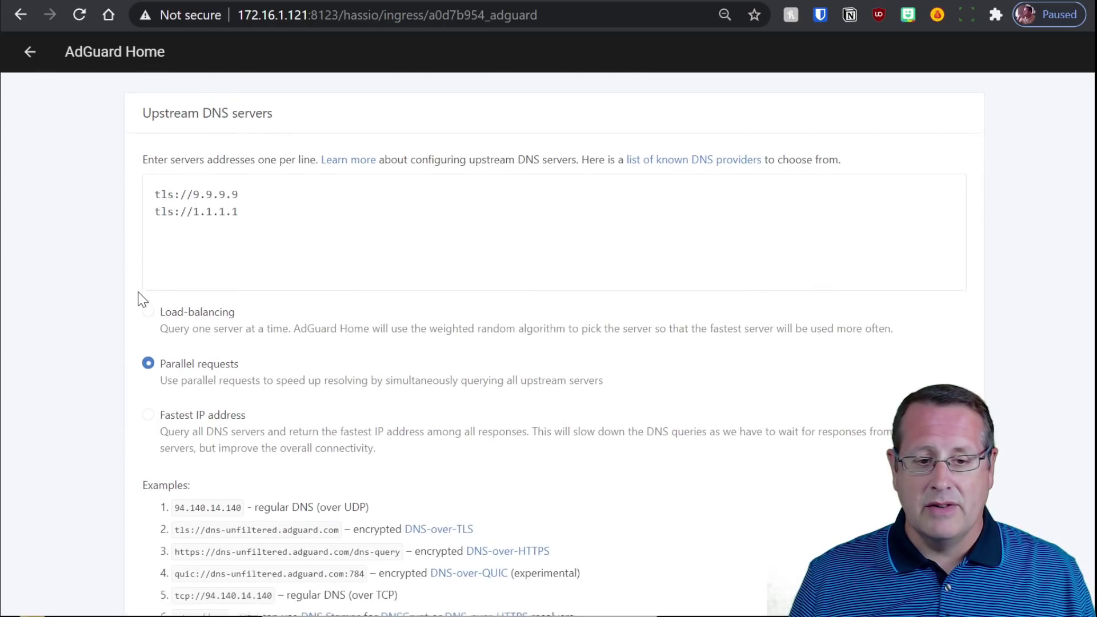
scroll(176, 298, "up", 5)
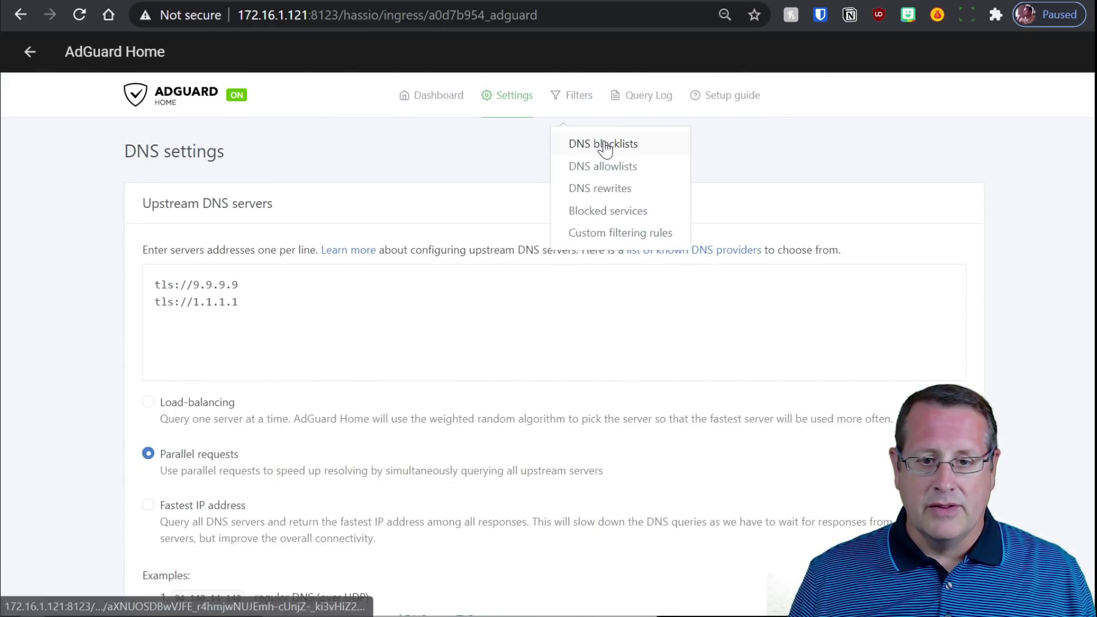
left_click(603, 144)
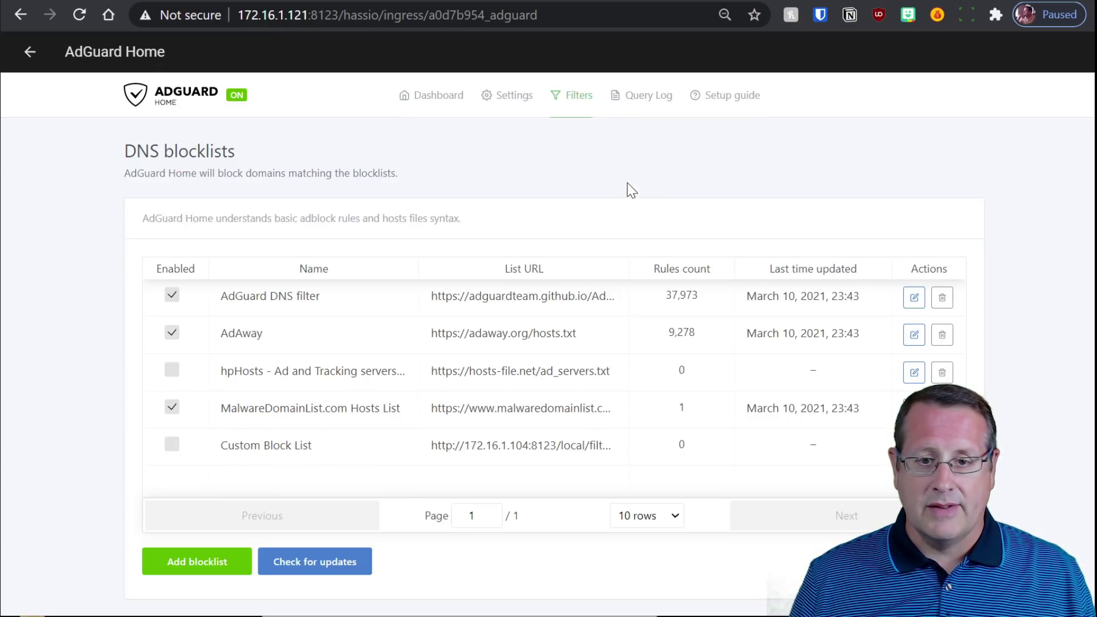
left_click(663, 99)
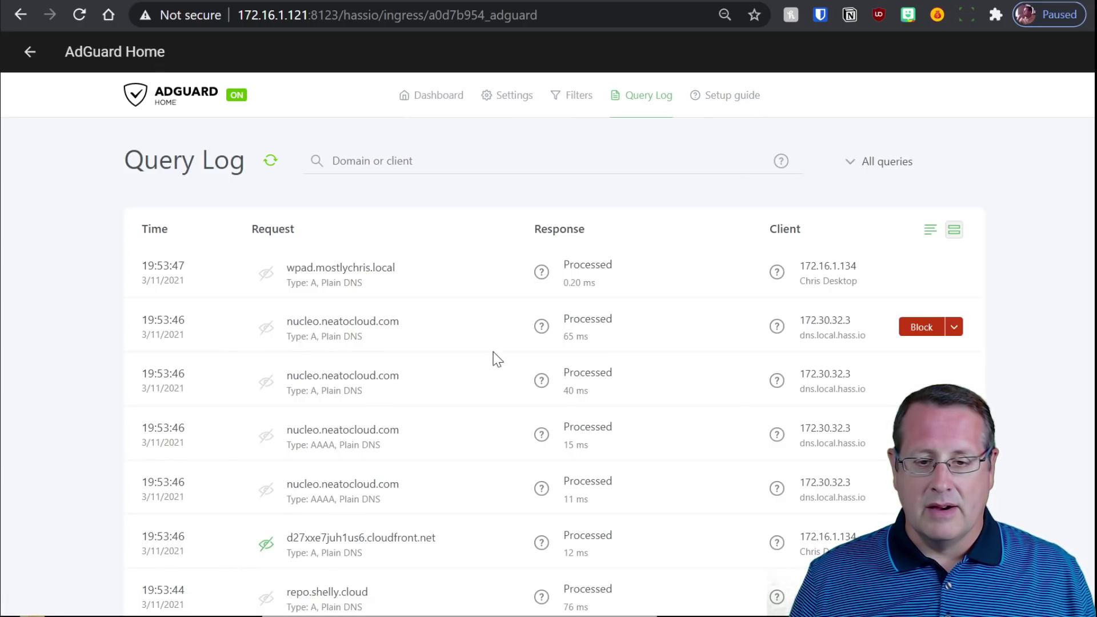
left_click(726, 98)
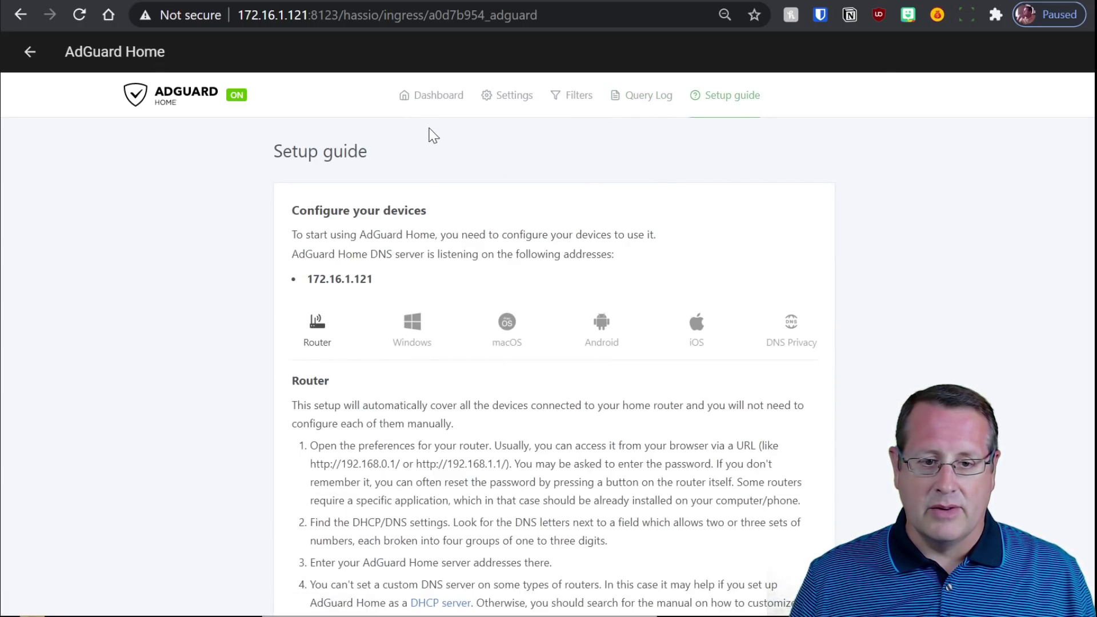
Step: Browse the Windows, macOS, Android, iOS and Router setup instructions
scroll(303, 297, "down", 1)
scroll(302, 297, "down", 2)
scroll(303, 297, "up", 3)
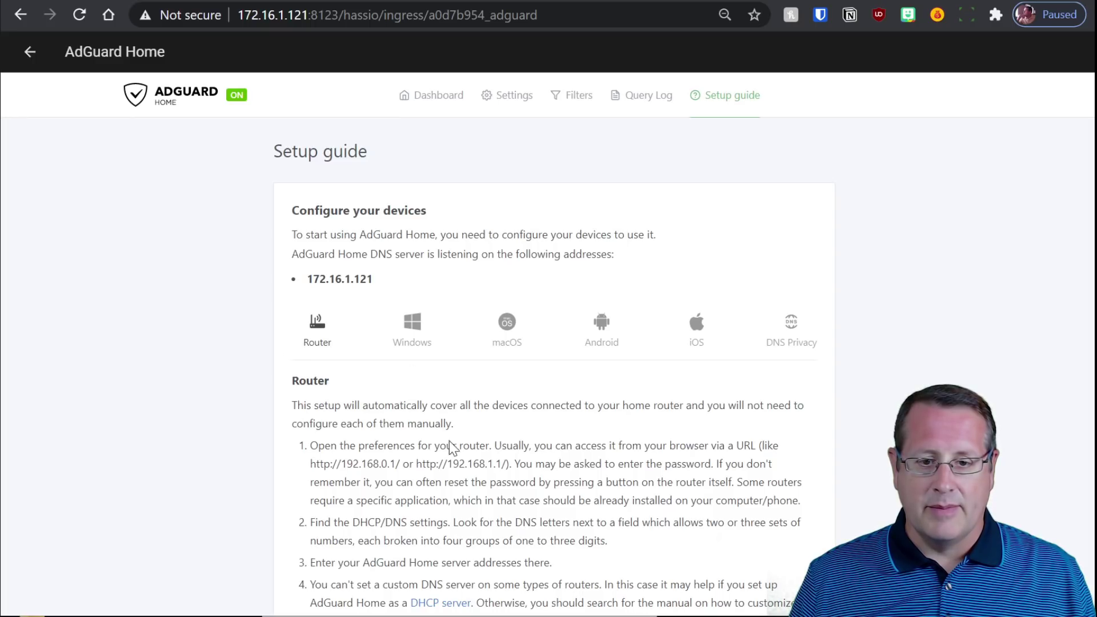
left_click(419, 339)
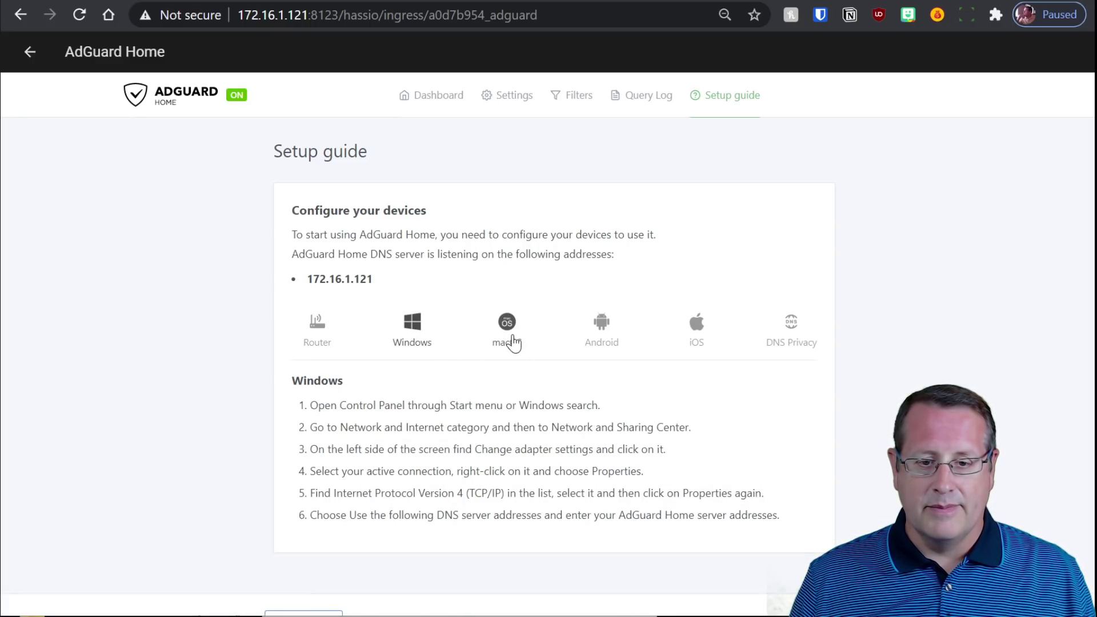
left_click(512, 341)
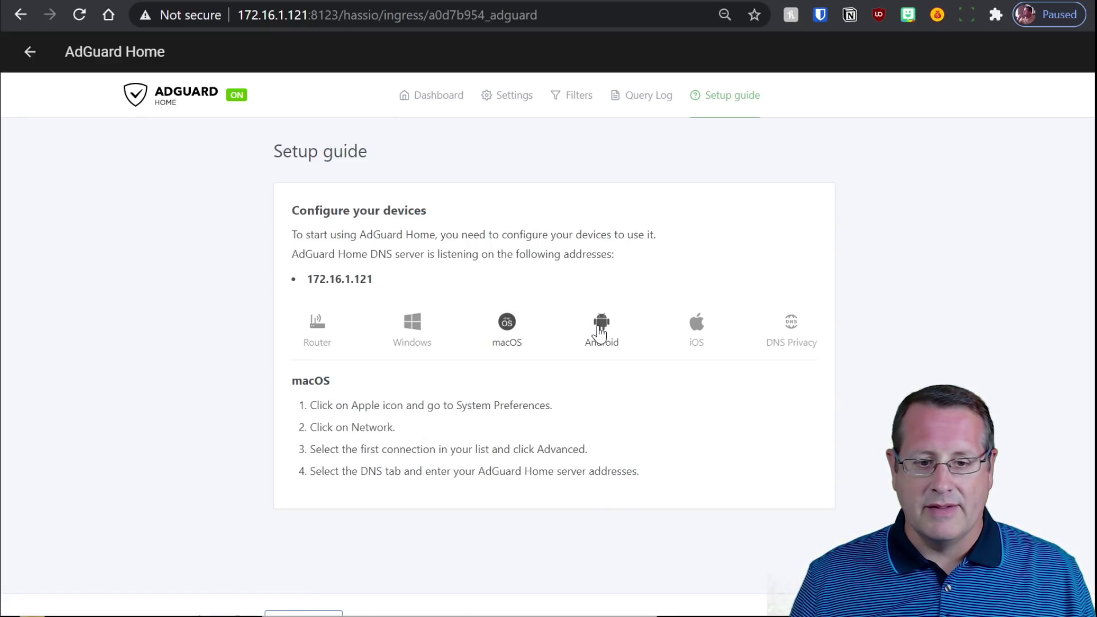
left_click(598, 334)
left_click(697, 339)
left_click(322, 336)
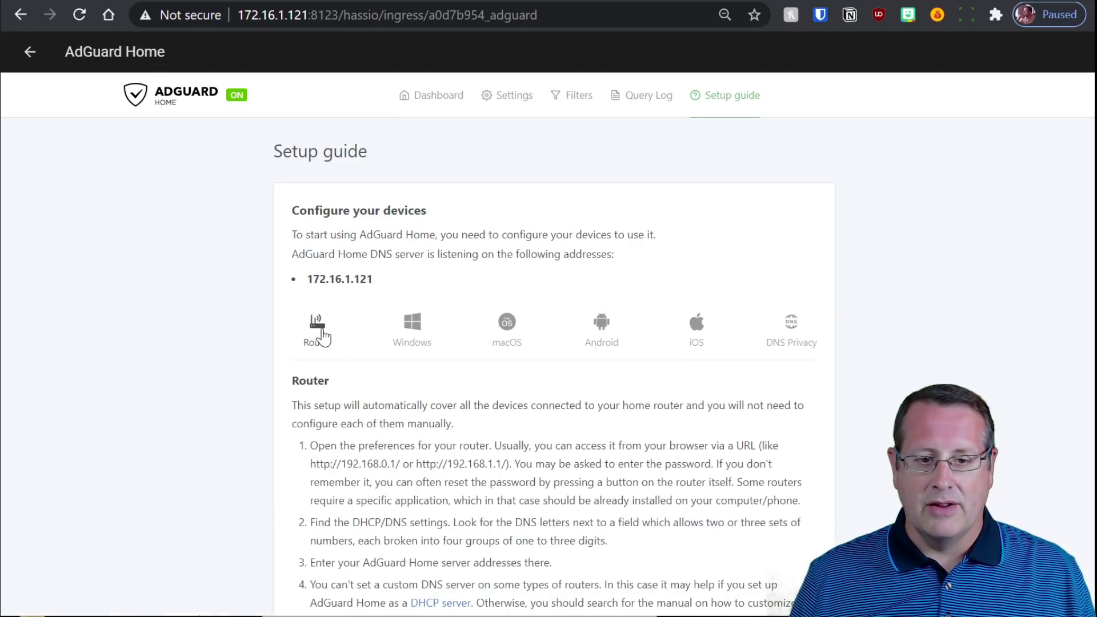
Step: Return to the add-ons list and open the Bitwarden RS add-on's GitHub project page
left_click(432, 98)
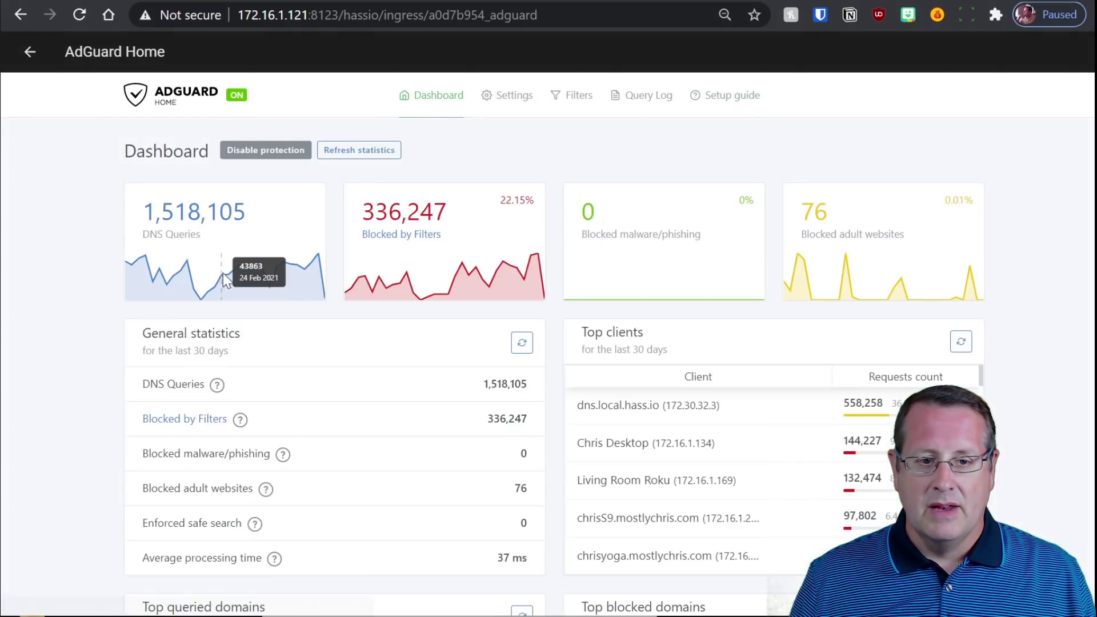
left_click(35, 67)
left_click(34, 66)
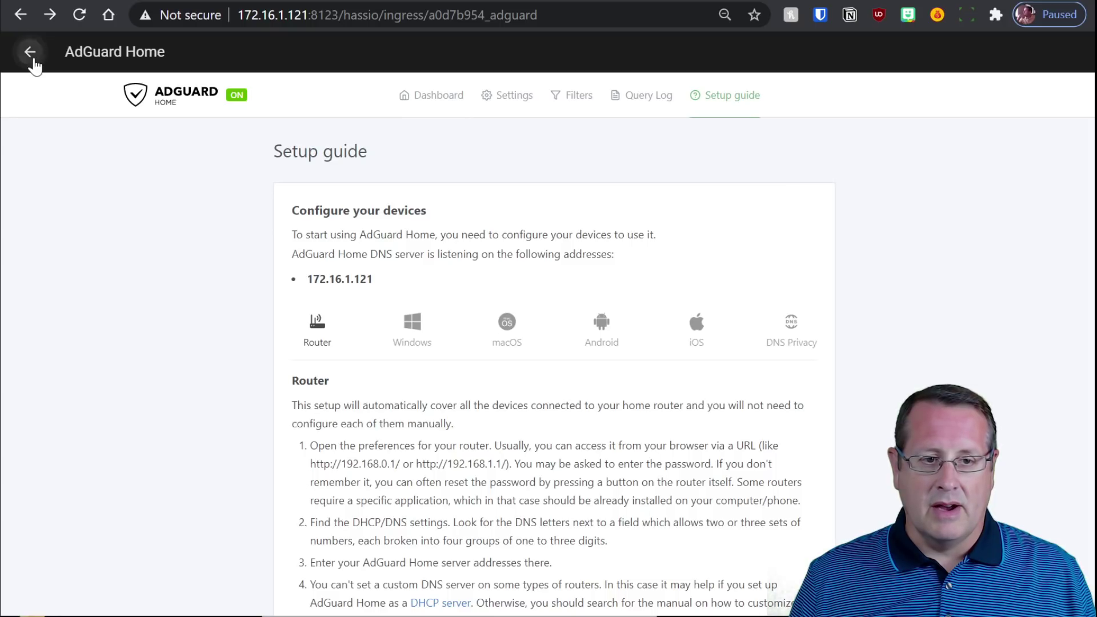
left_click(35, 66)
left_click(34, 65)
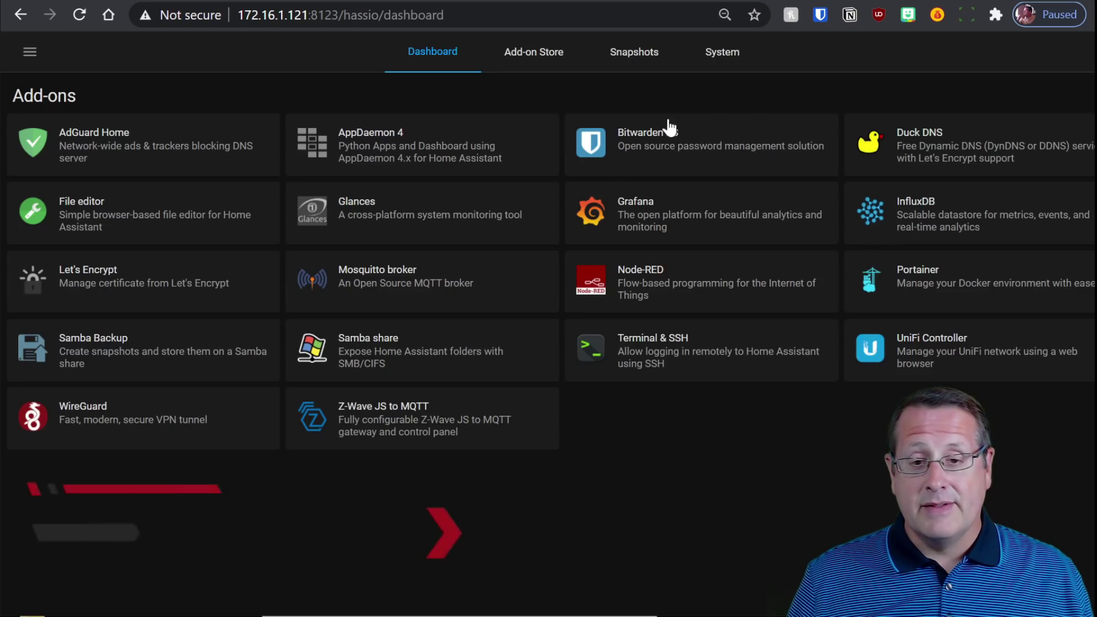
left_click(700, 150)
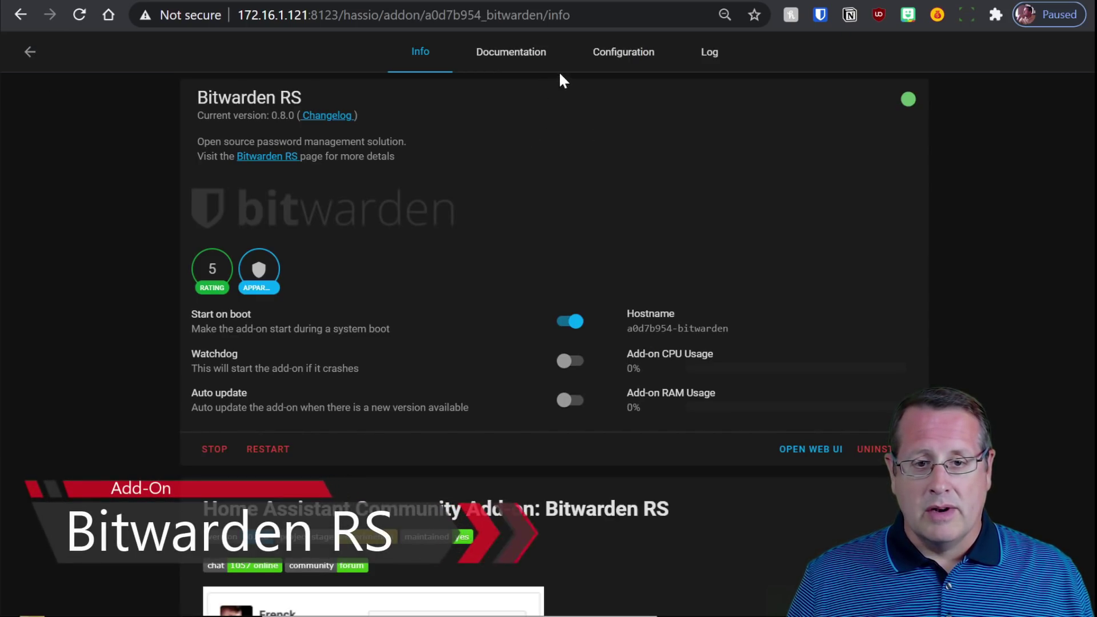
left_click(284, 167)
Step: Scroll the hassio-addons/addon-bitwarden README past About down to the Bitwarden banner
scroll(403, 316, "down", 14)
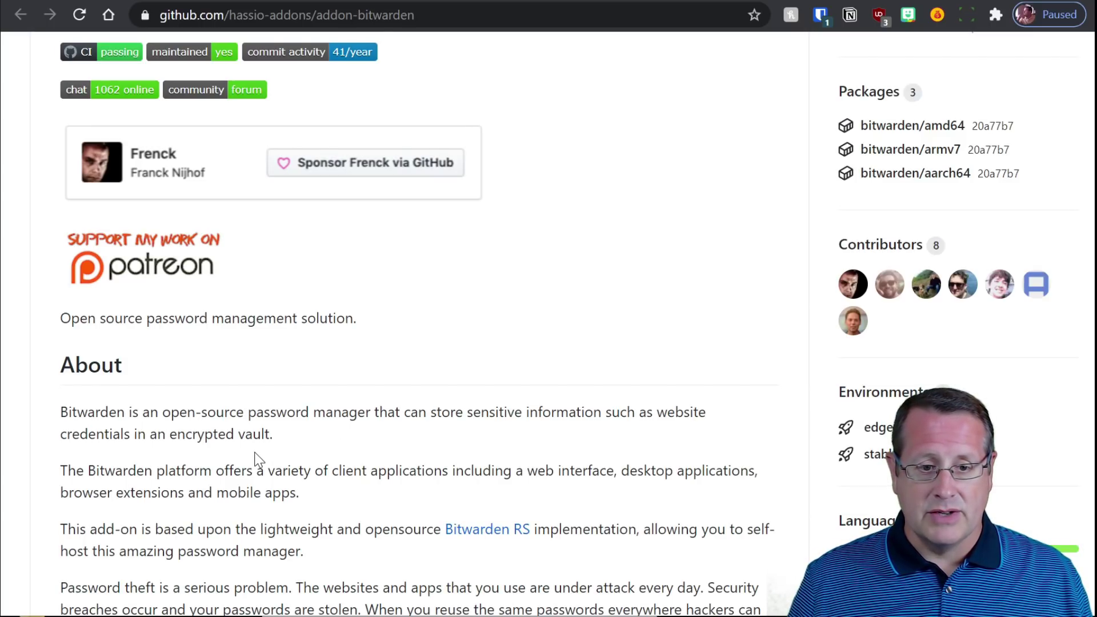
scroll(257, 457, "down", 2)
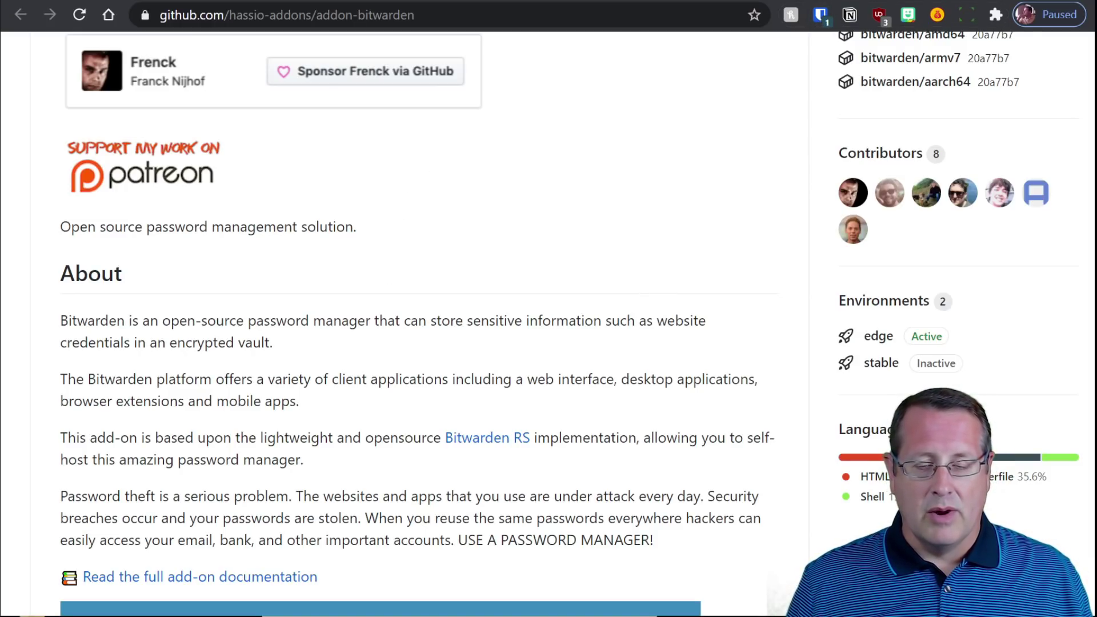
scroll(252, 420, "down", 2)
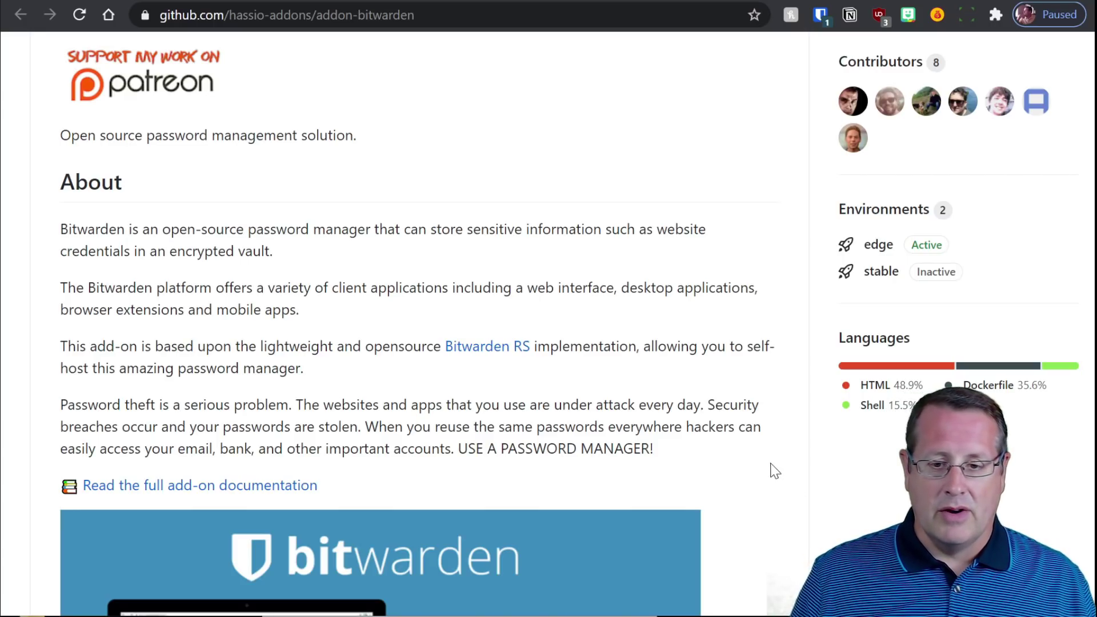
scroll(775, 471, "down", 2)
scroll(767, 425, "down", 3)
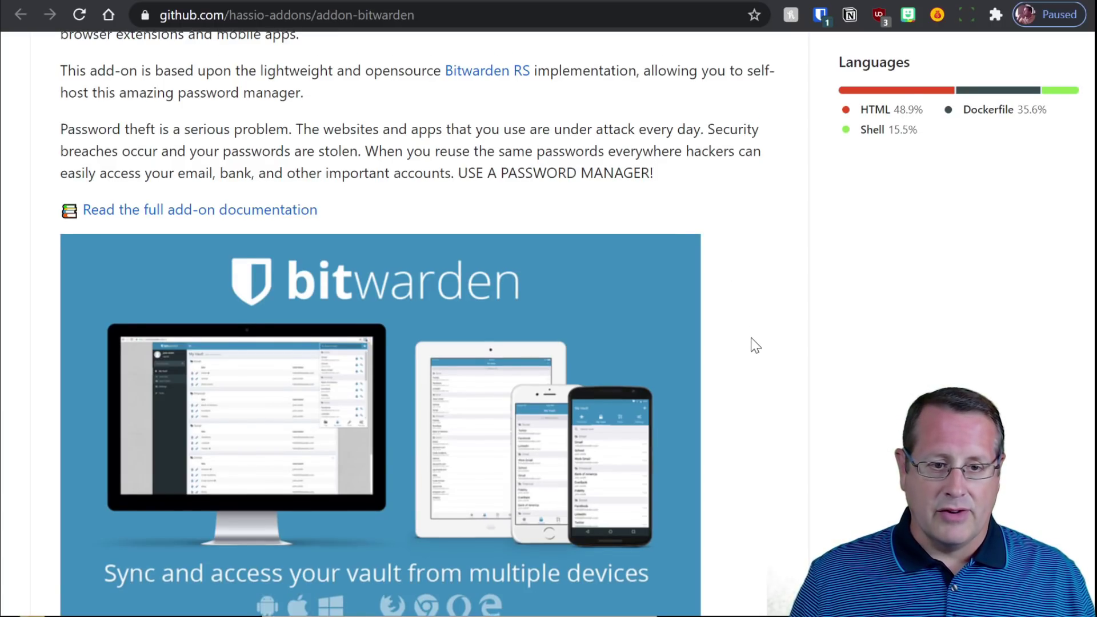
scroll(739, 337, "down", 8)
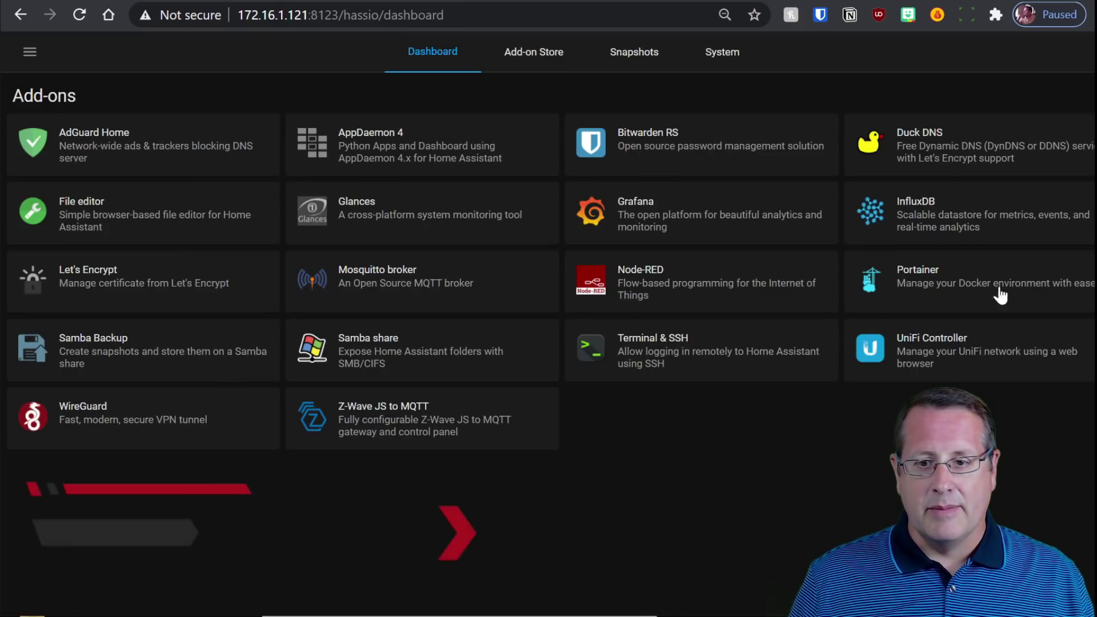
left_click(940, 154)
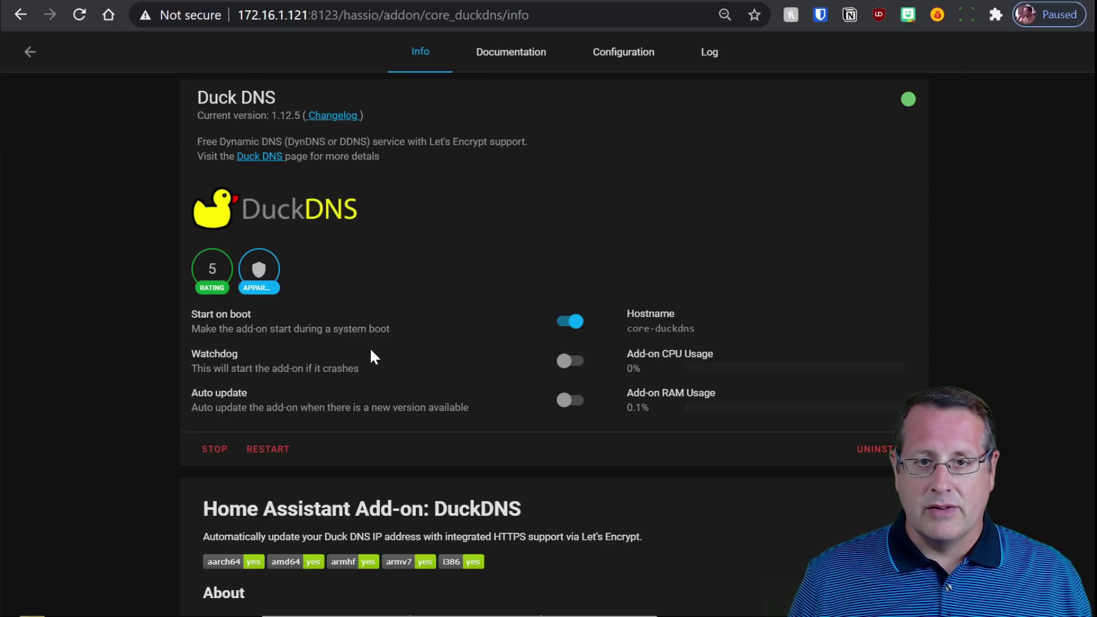
scroll(290, 371, "down", 1)
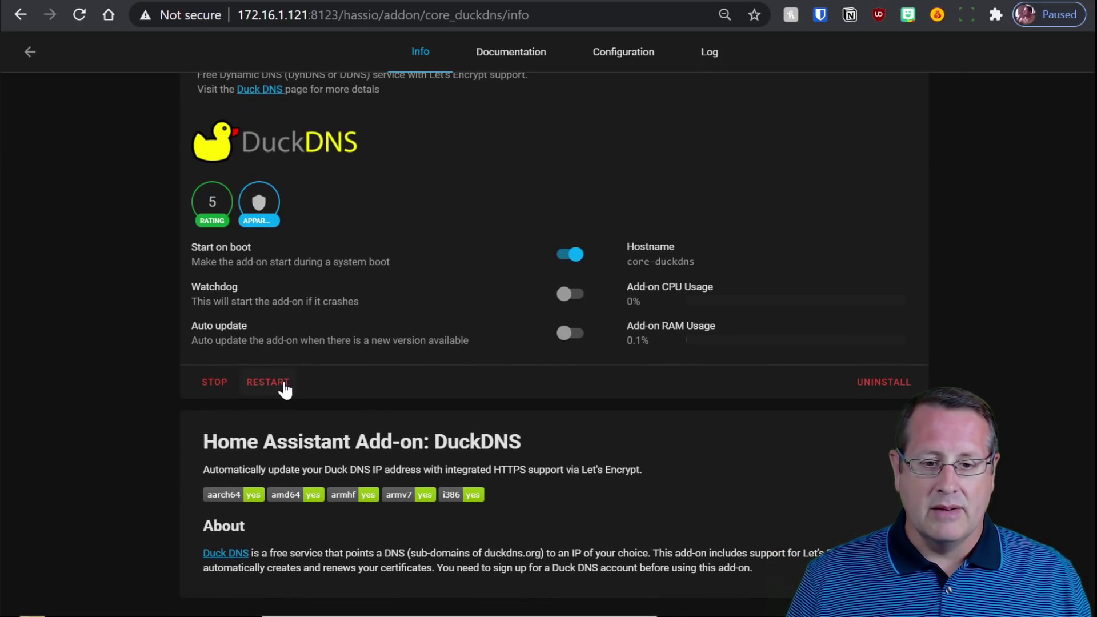
left_click(31, 53)
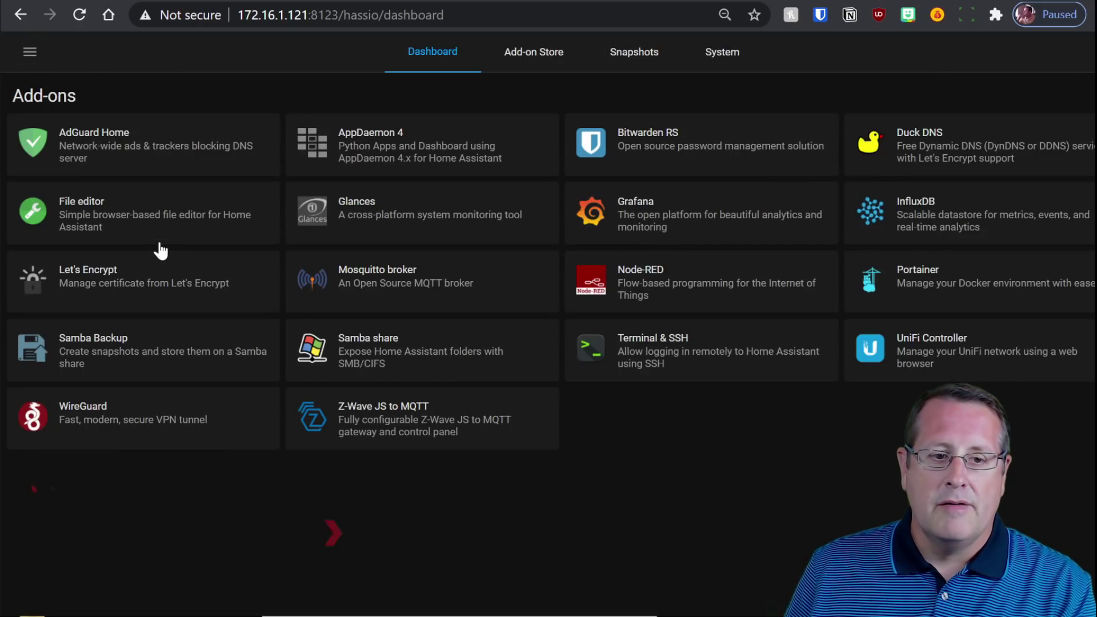
Step: Open the File editor add-on's Info page and launch its web UI
left_click(146, 230)
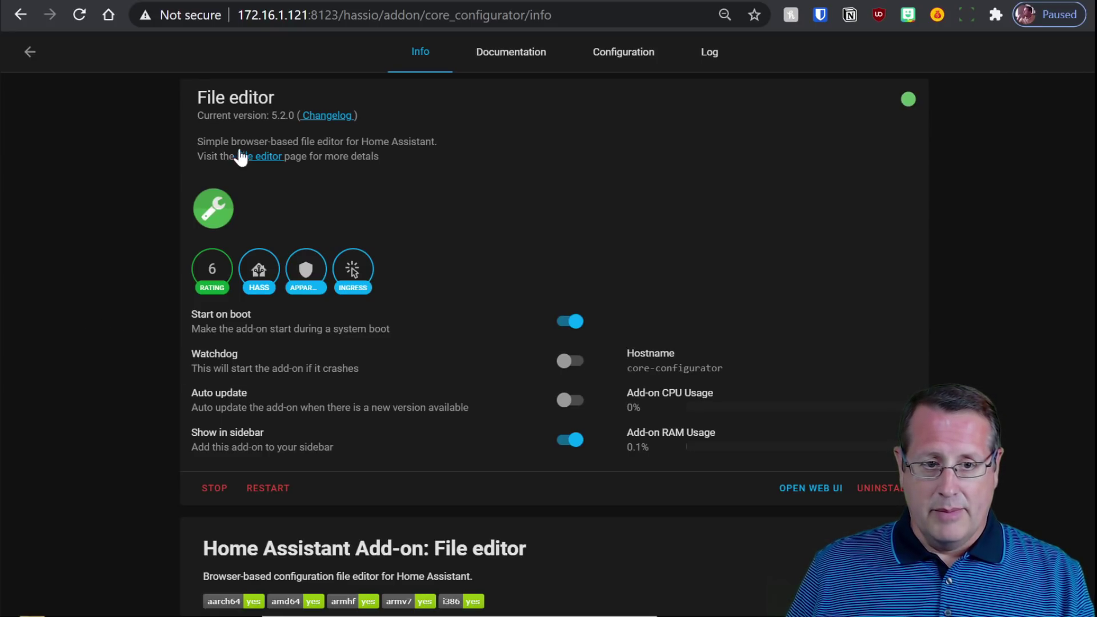
left_click(30, 52)
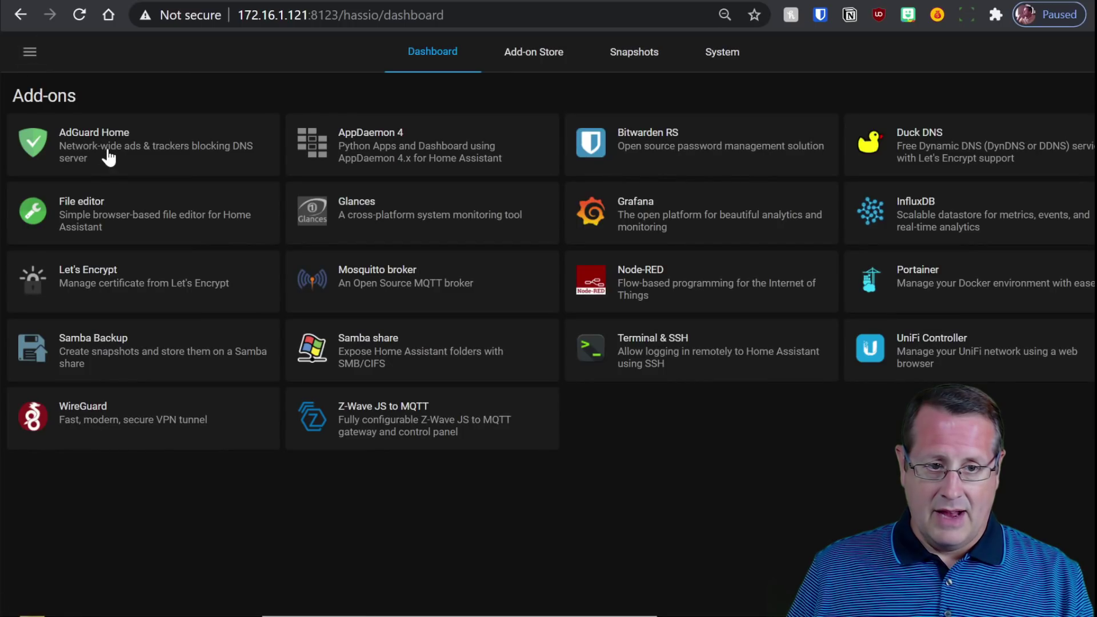
left_click(105, 166)
left_click(822, 488)
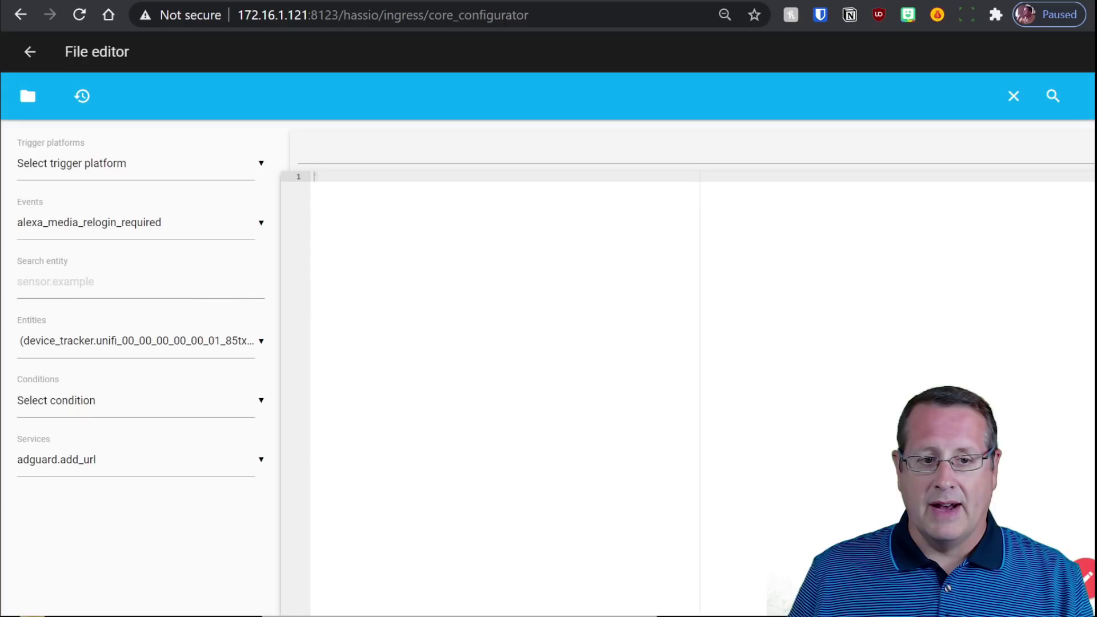
Step: Open sensors.yaml from the config folder and scroll through its code
left_click(26, 96)
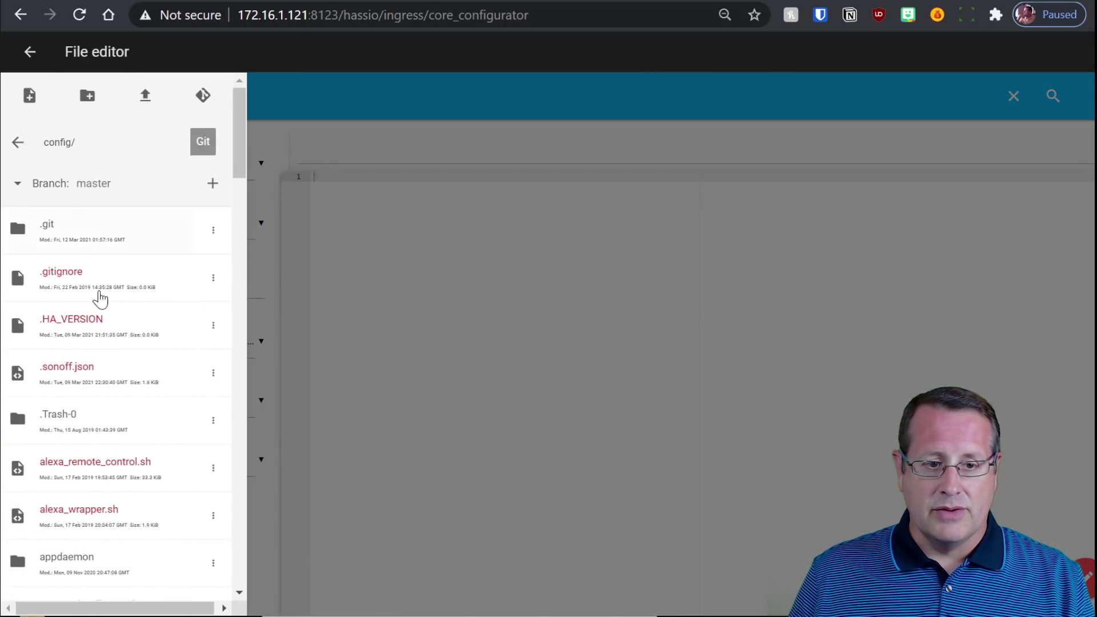
scroll(106, 337, "down", 6)
scroll(108, 367, "down", 20)
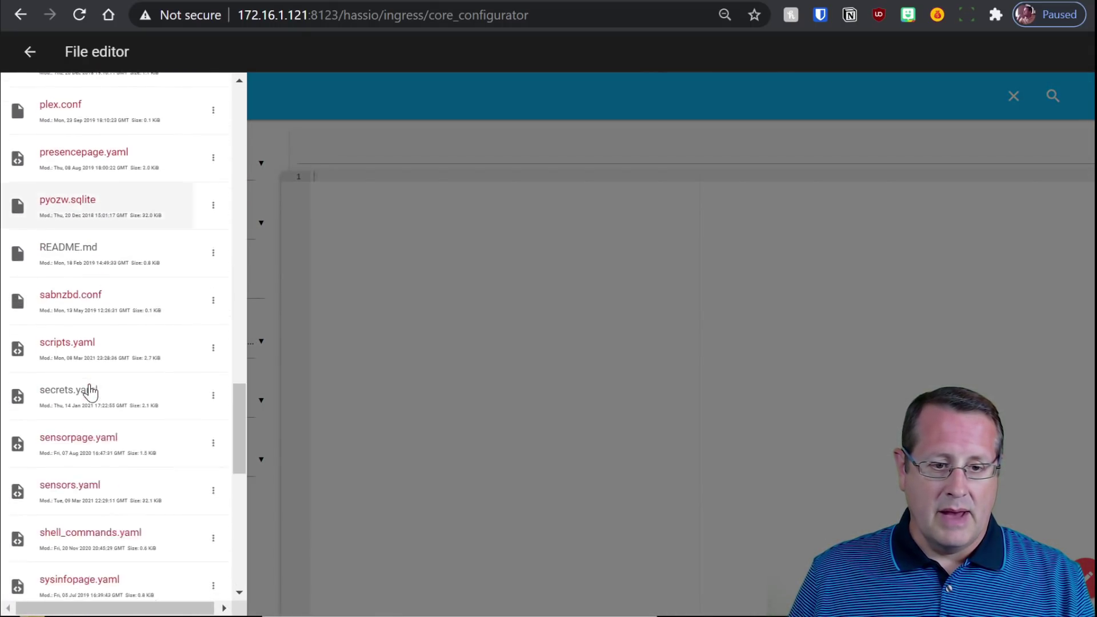
left_click(83, 311)
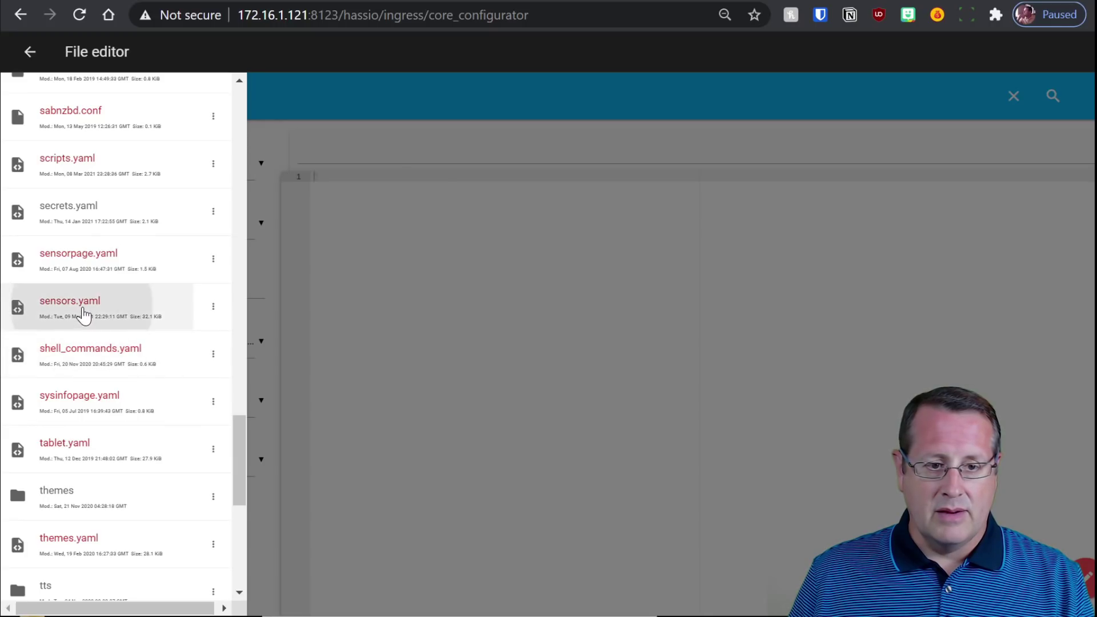
left_click(602, 337)
scroll(602, 338, "down", 12)
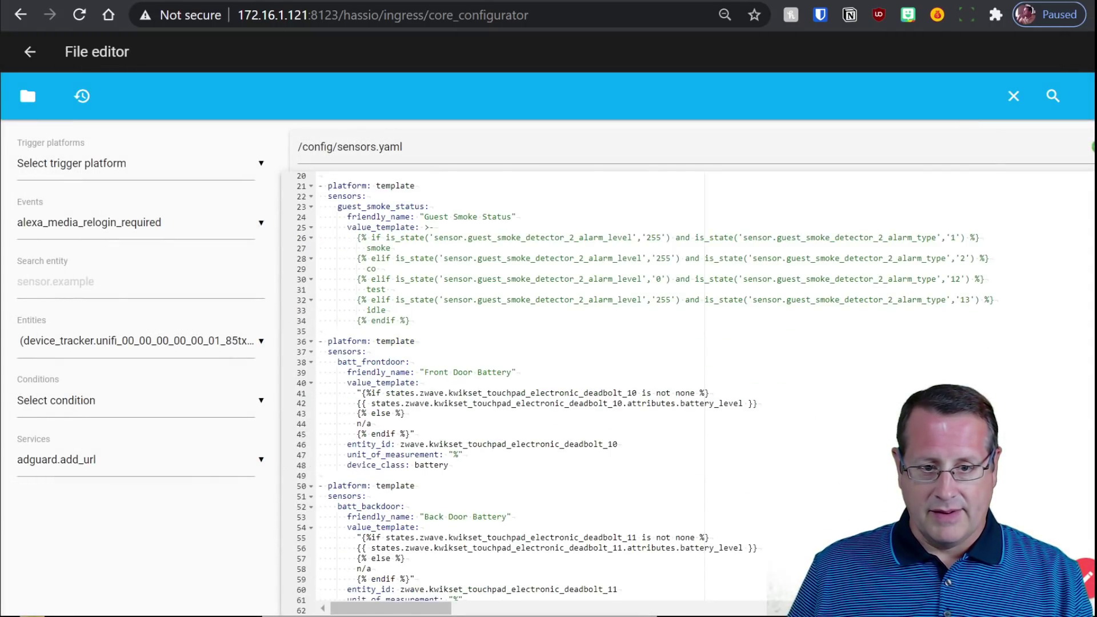
scroll(514, 389, "down", 18)
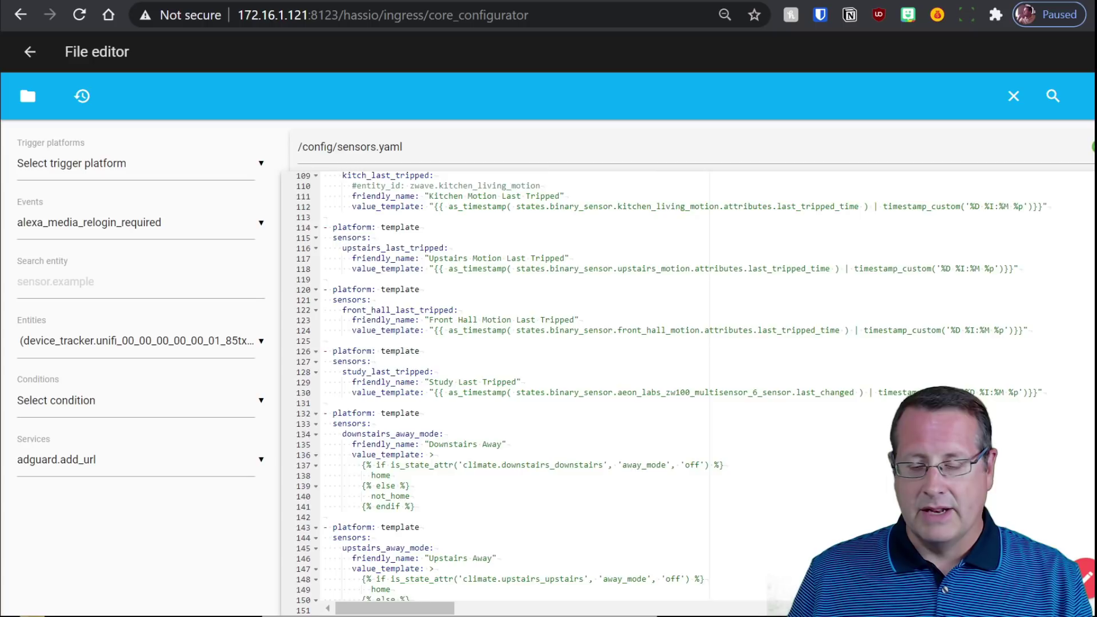
scroll(514, 389, "down", 10)
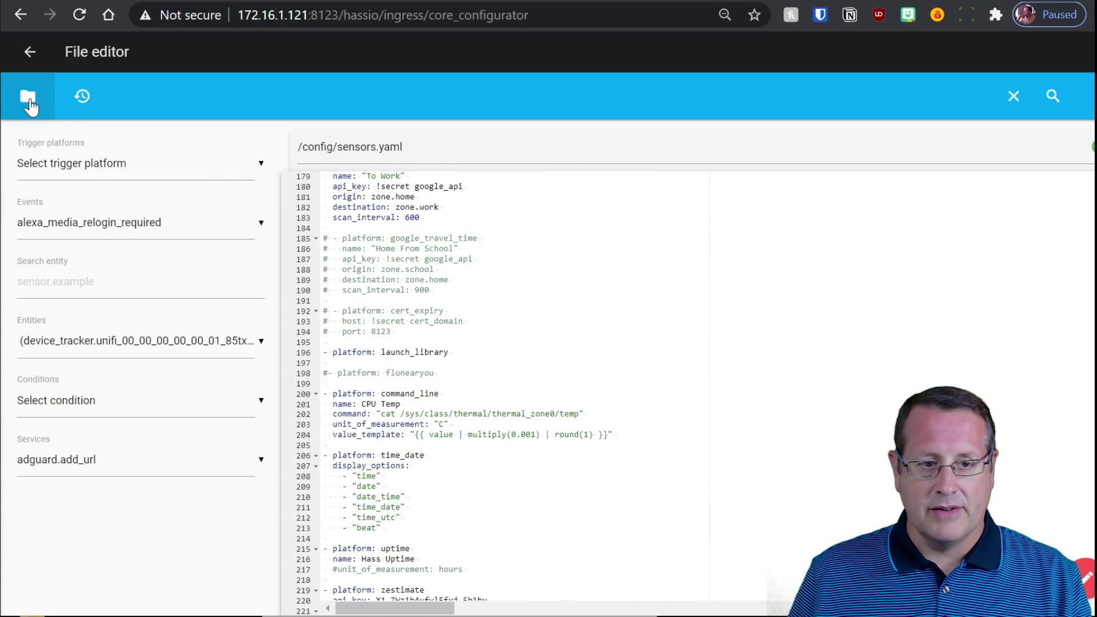
Step: Browse the config files again without opening another, then return to the add-ons dashboard
left_click(28, 96)
scroll(171, 337, "down", 8)
scroll(93, 274, "up", 15)
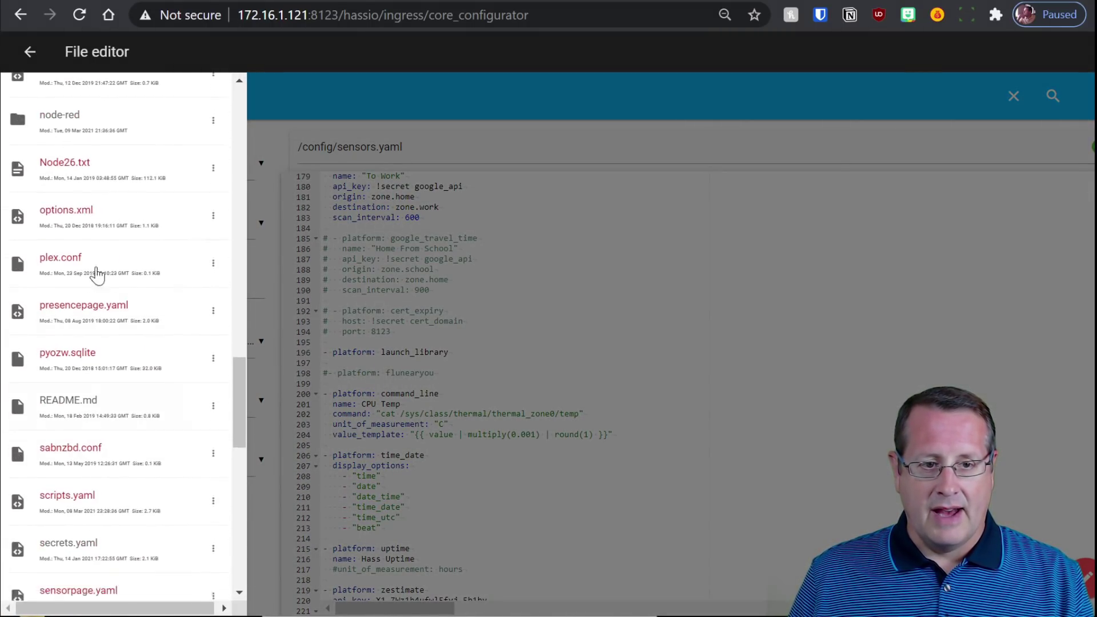
scroll(97, 342, "up", 12)
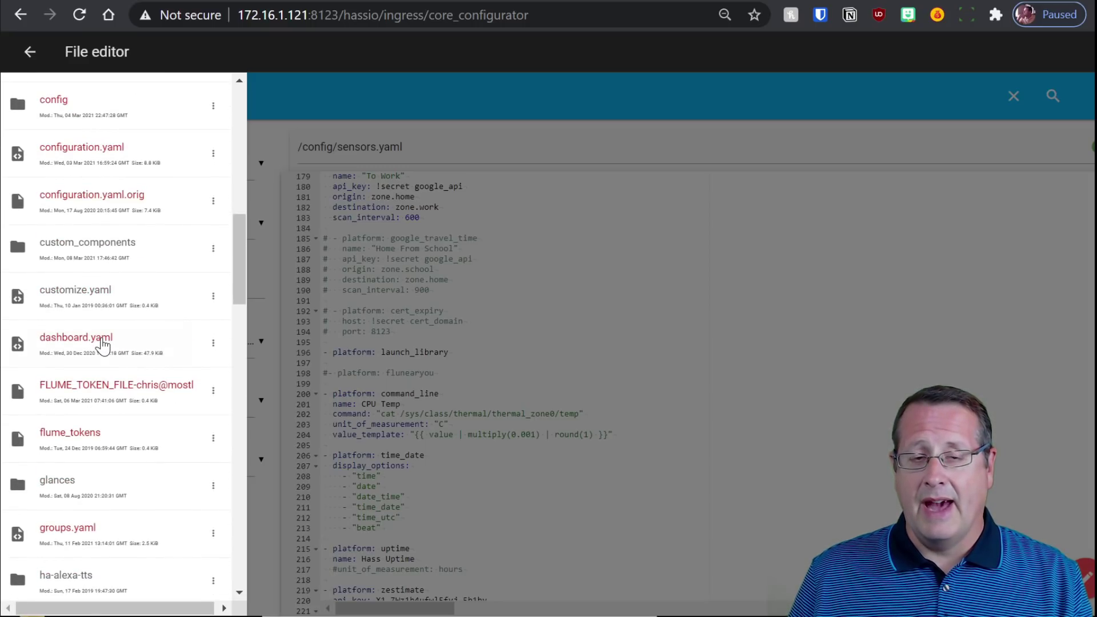
left_click(507, 379)
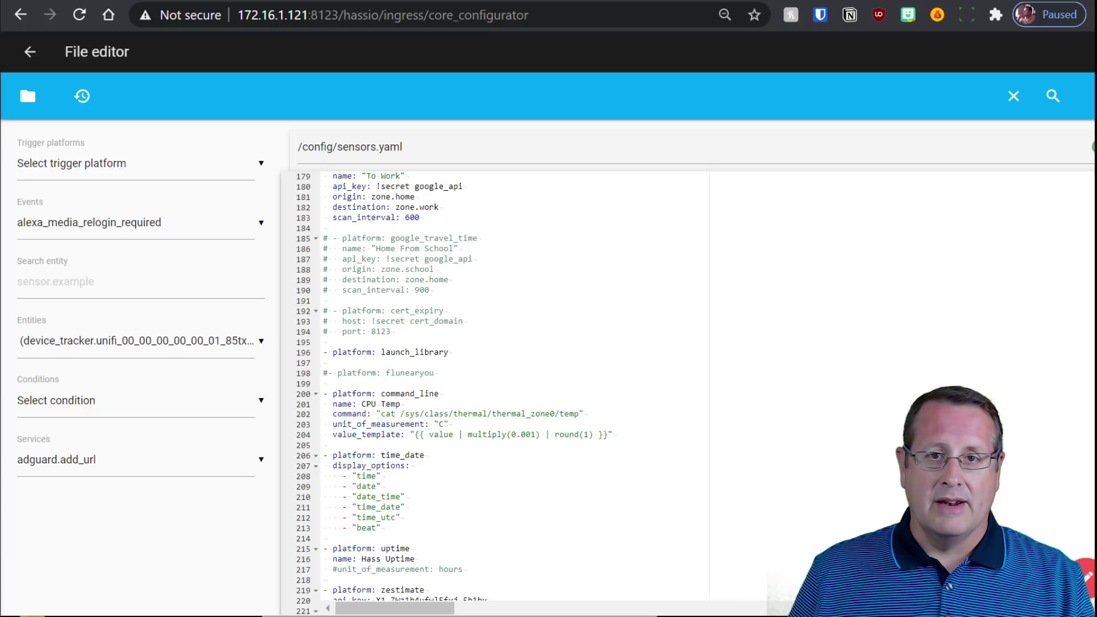
scroll(494, 388, "down", 3)
scroll(495, 389, "up", 20)
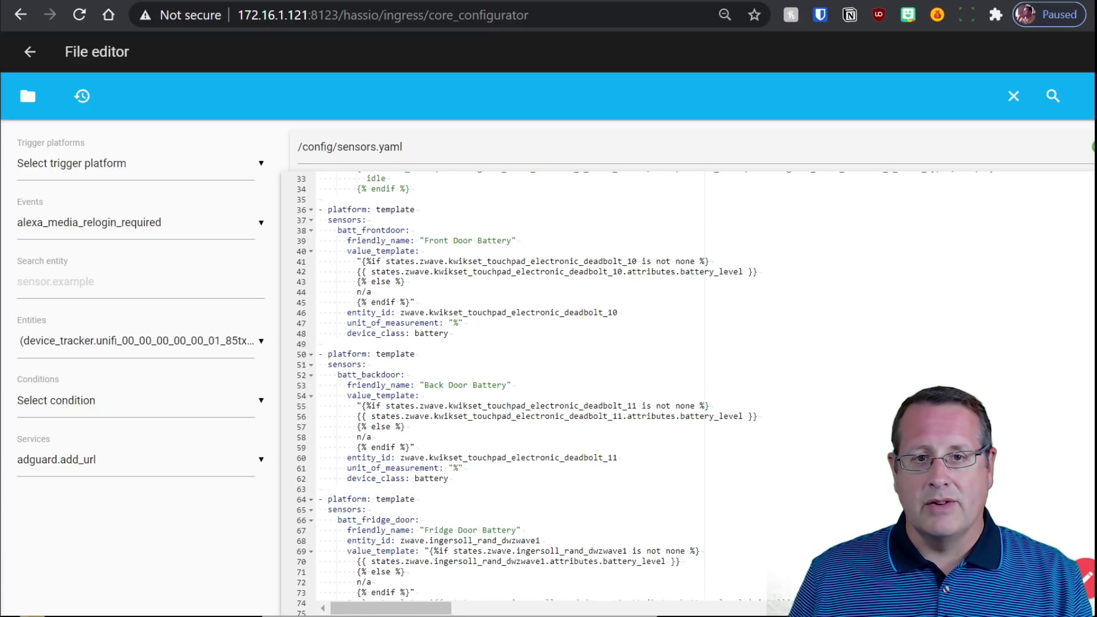
left_click(25, 53)
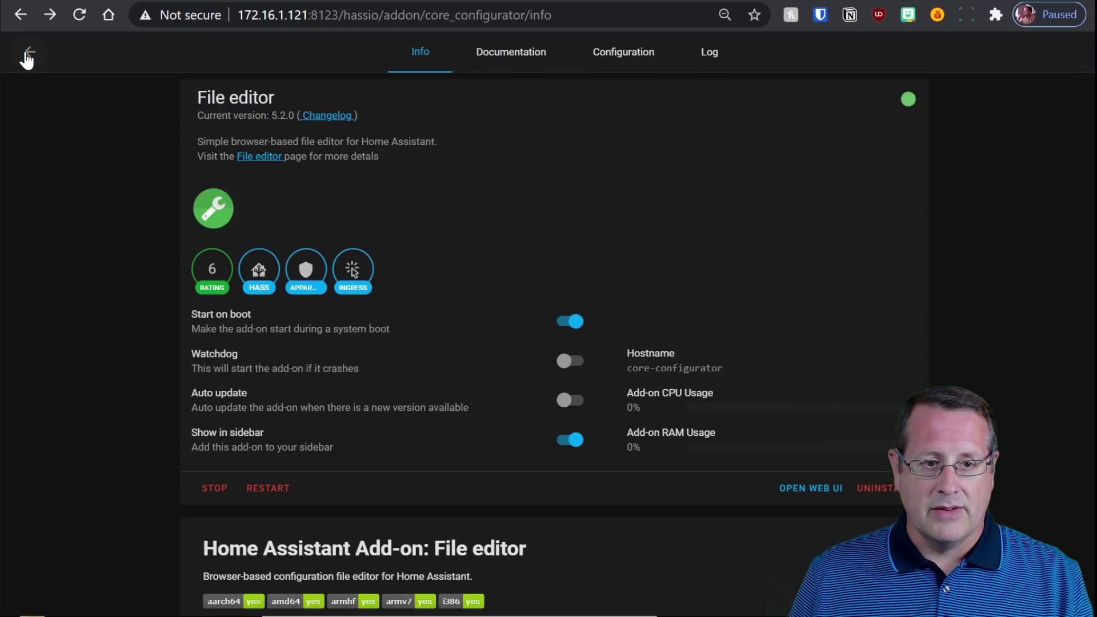
left_click(26, 55)
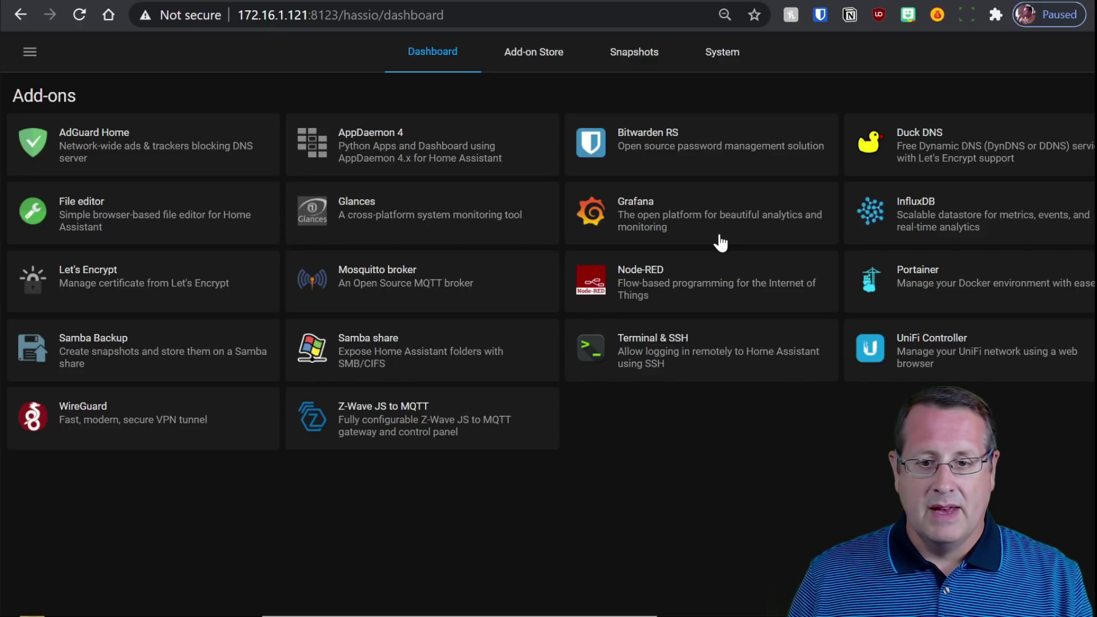
Step: Open the Grafana panel from the sidebar to load its Welcome page
left_click(27, 54)
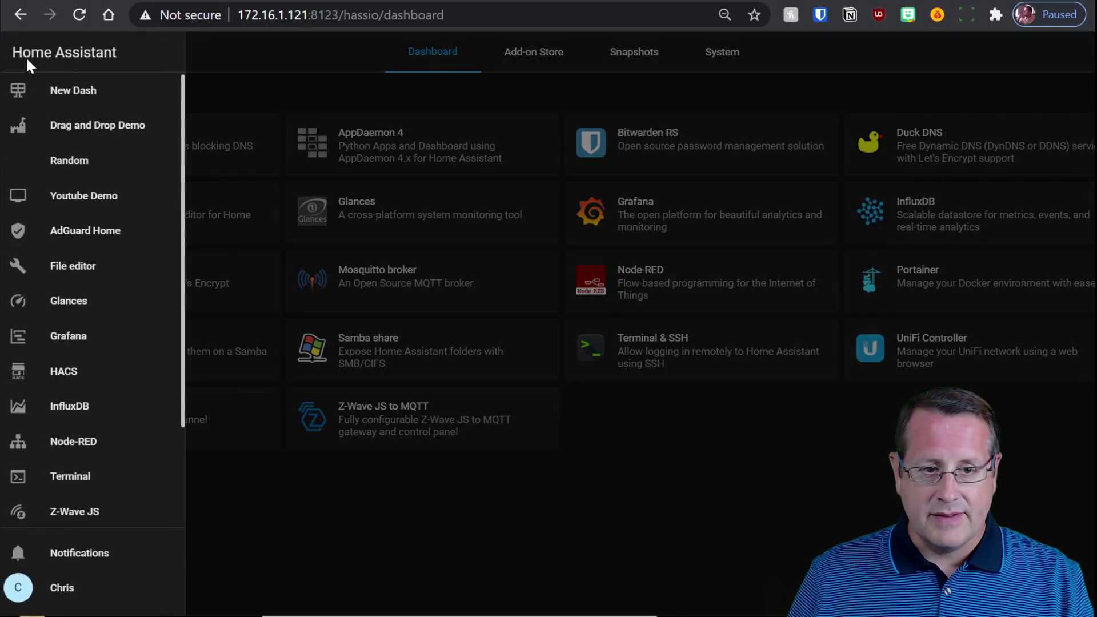
left_click(71, 337)
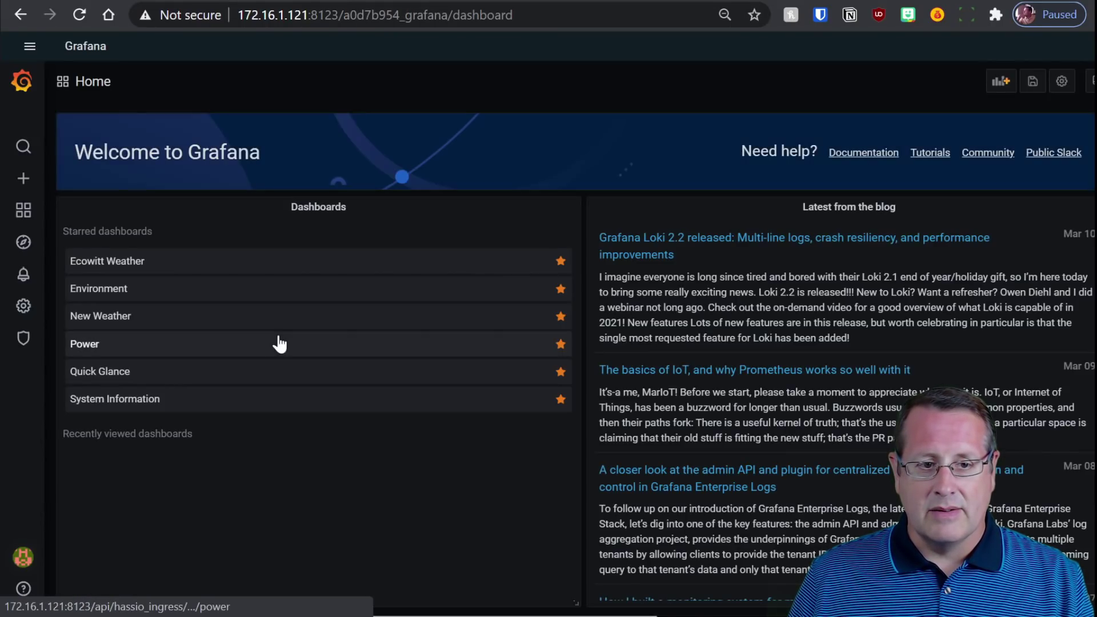
Step: View the Ecowitt Weather dashboard, then open the dashboard search list
left_click(132, 260)
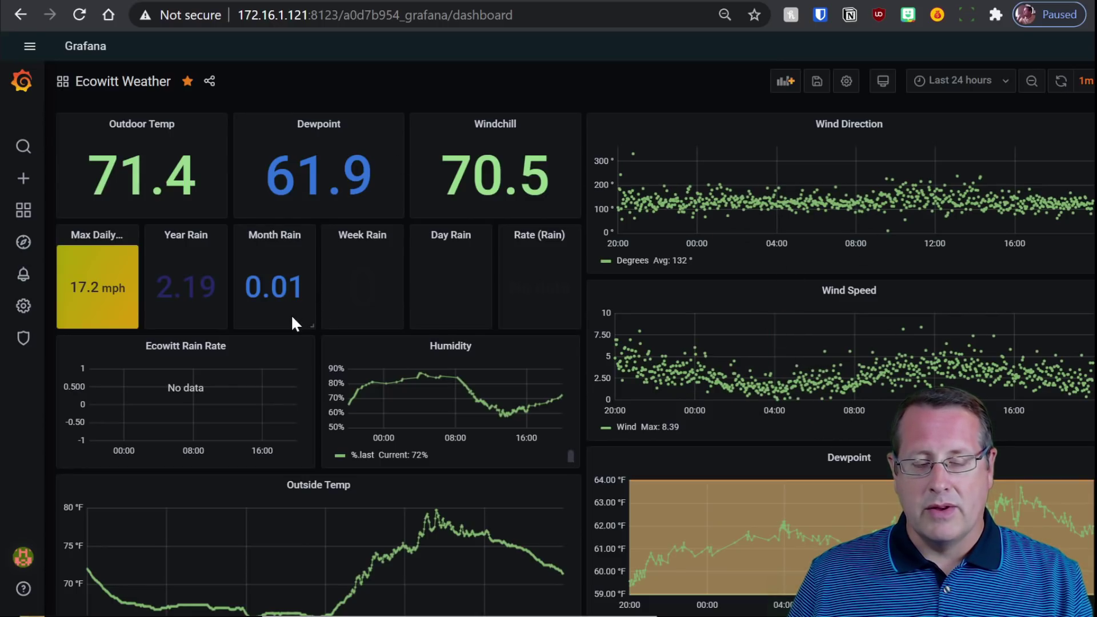
scroll(292, 319, "down", 5)
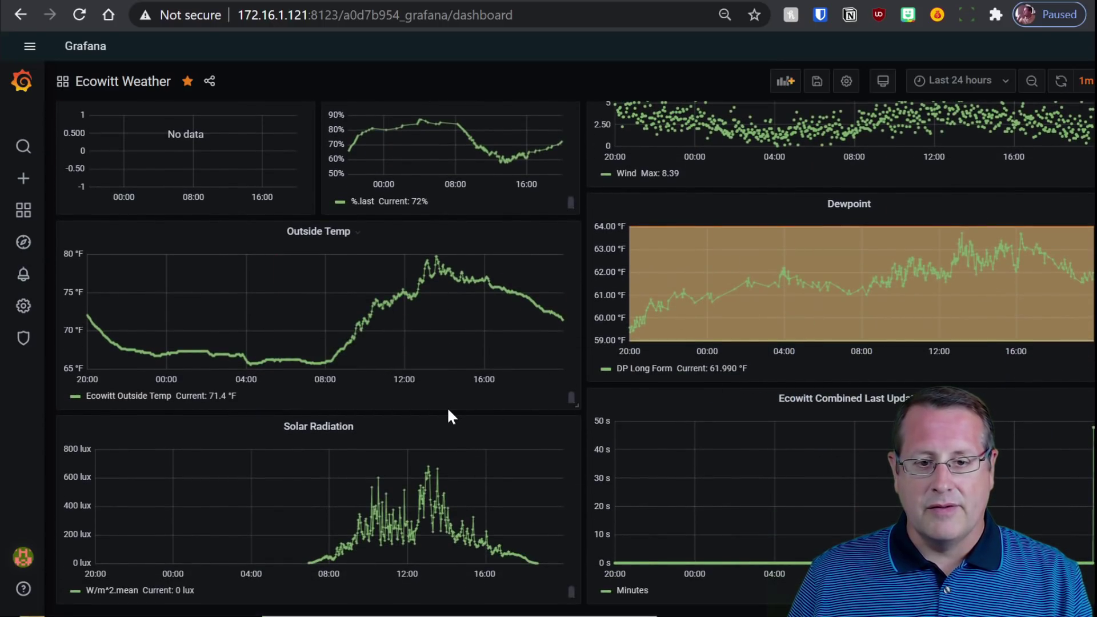
scroll(452, 416, "up", 5)
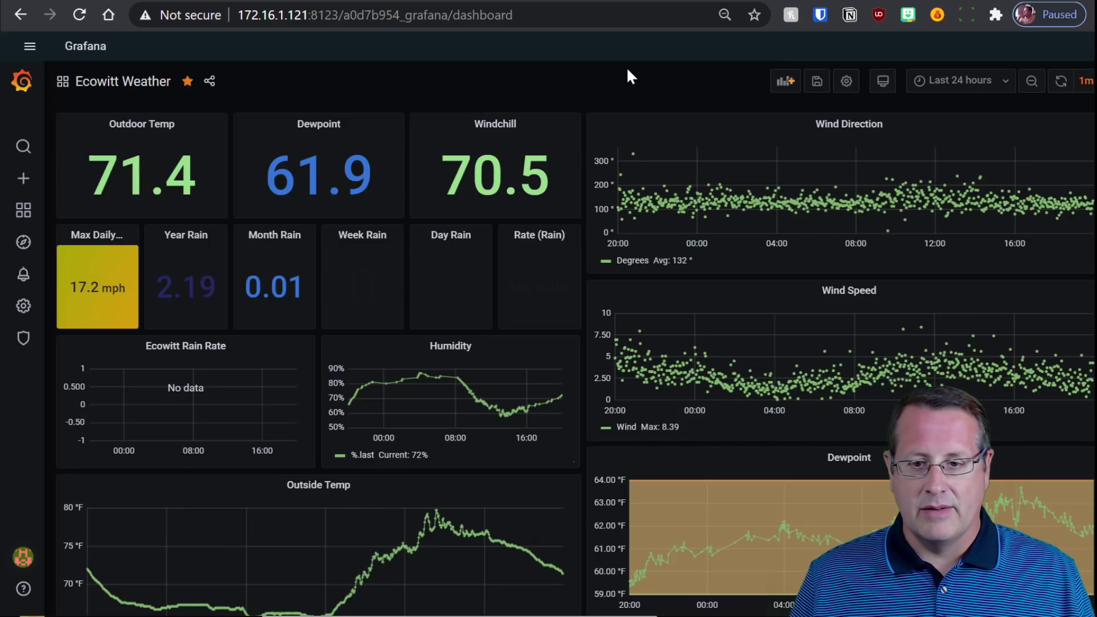
scroll(651, 332, "down", 3)
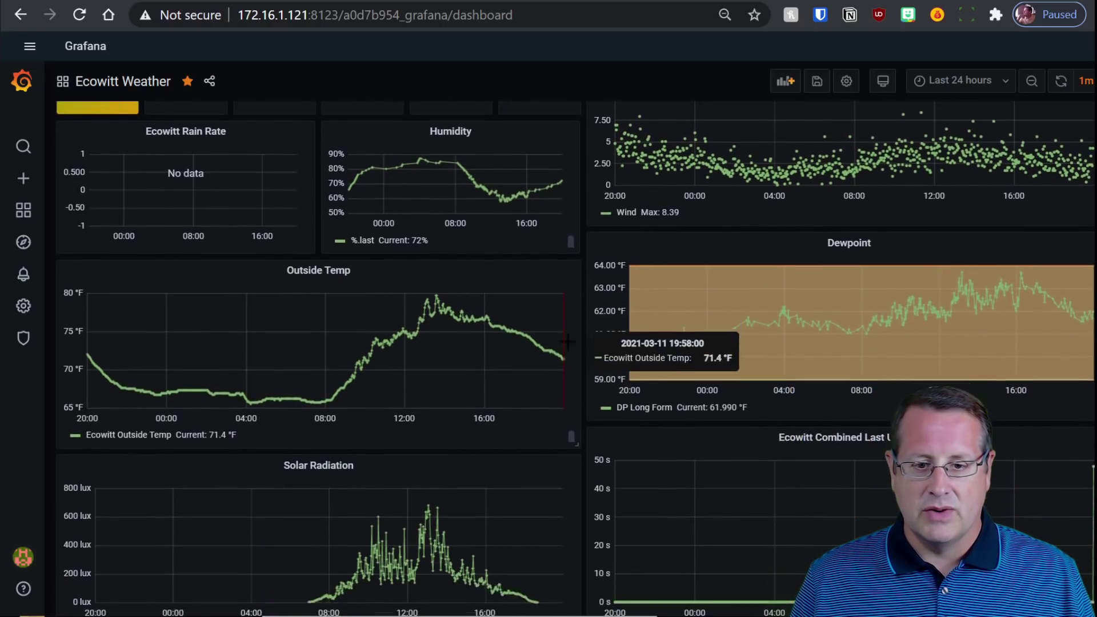
scroll(579, 468, "up", 3)
left_click(133, 86)
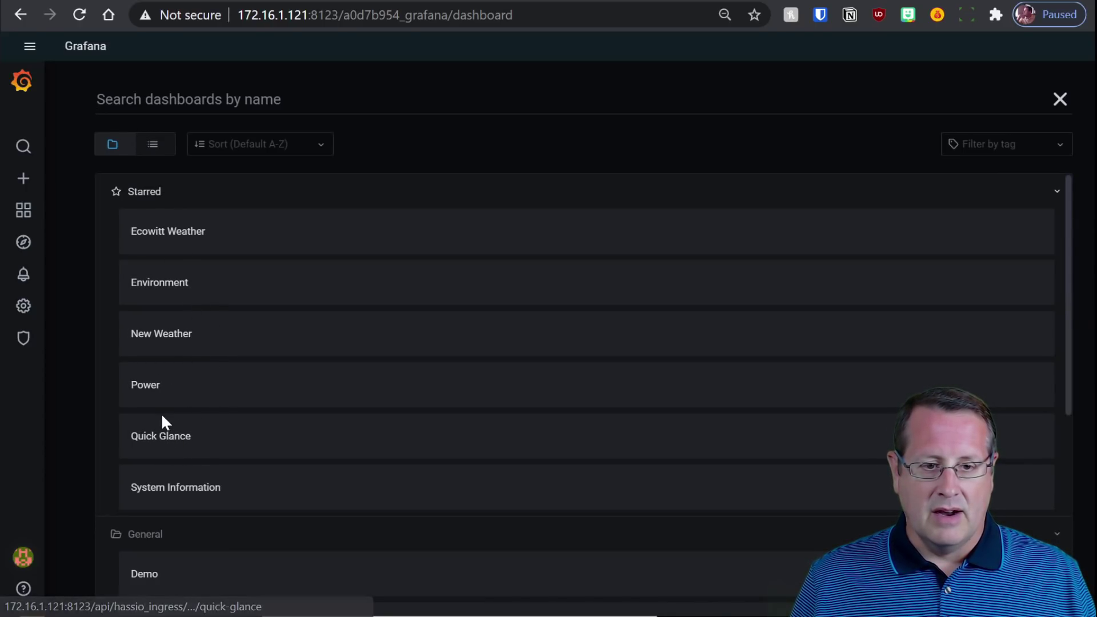
Step: Open the Quick Glance dashboard and scroll through its panels
left_click(158, 433)
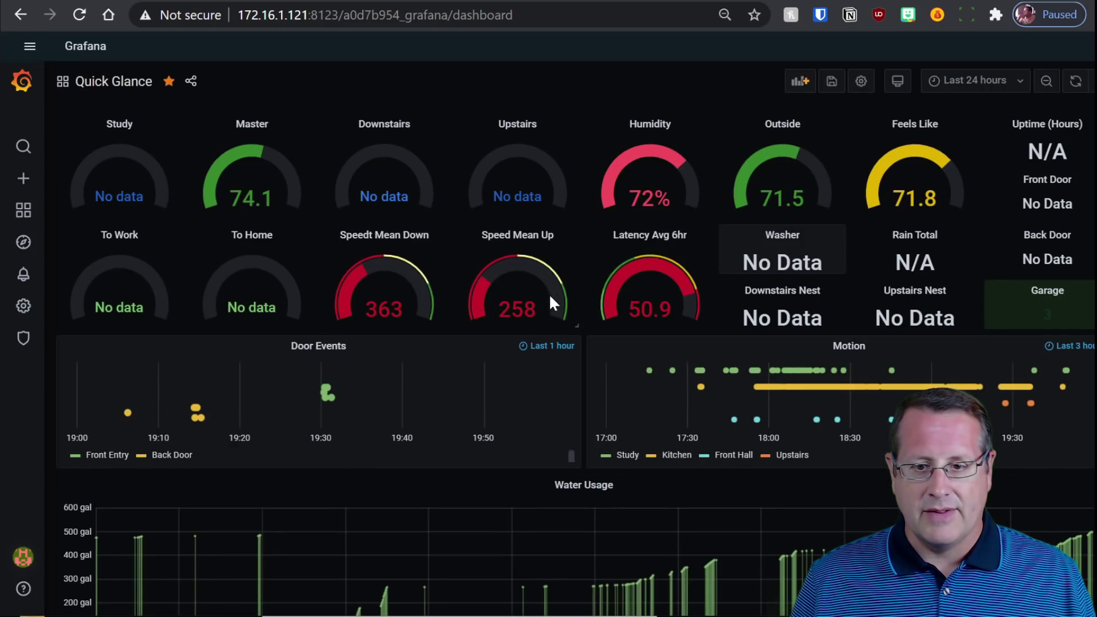
scroll(551, 303, "down", 2)
scroll(571, 343, "up", 2)
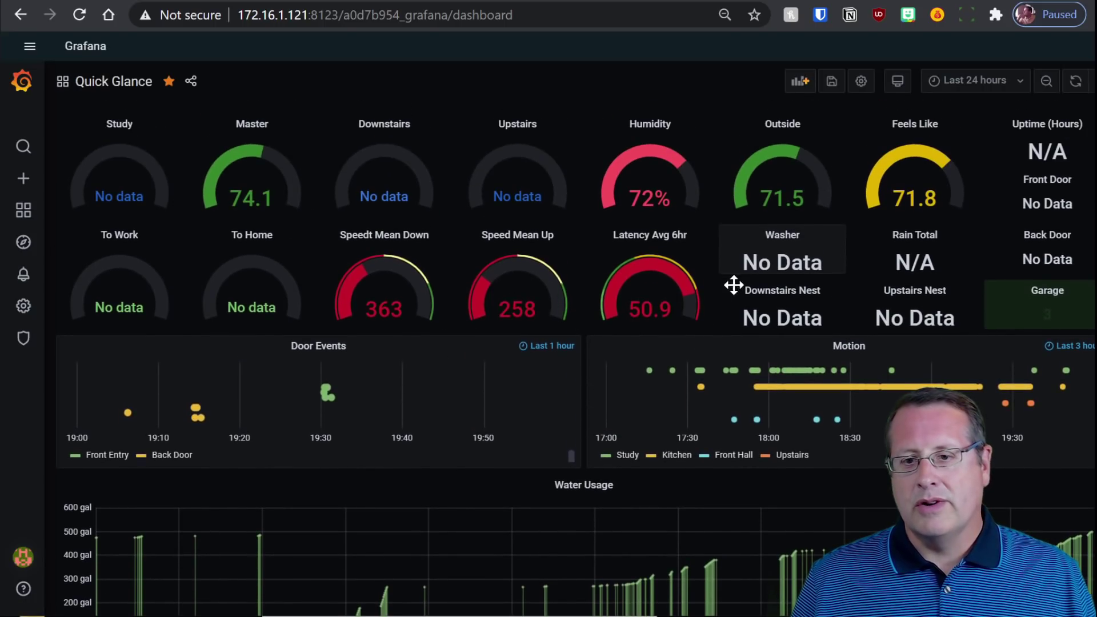
scroll(581, 252, "down", 4)
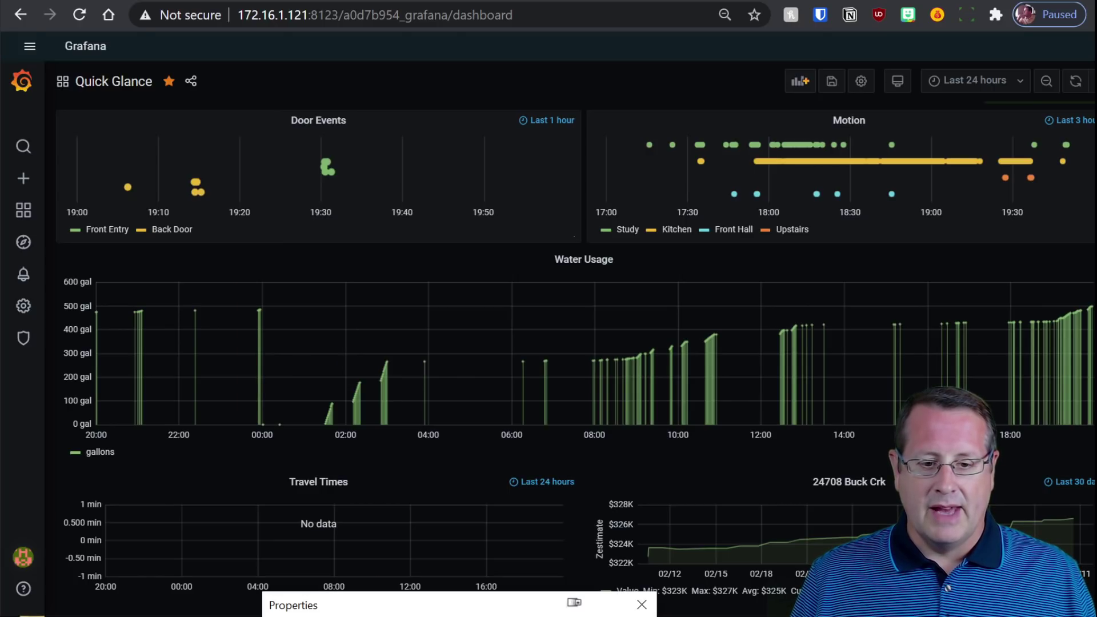
Step: Go back to the add-ons list and open the InfluxDB add-on (version 4.0.3)
left_click(12, 16)
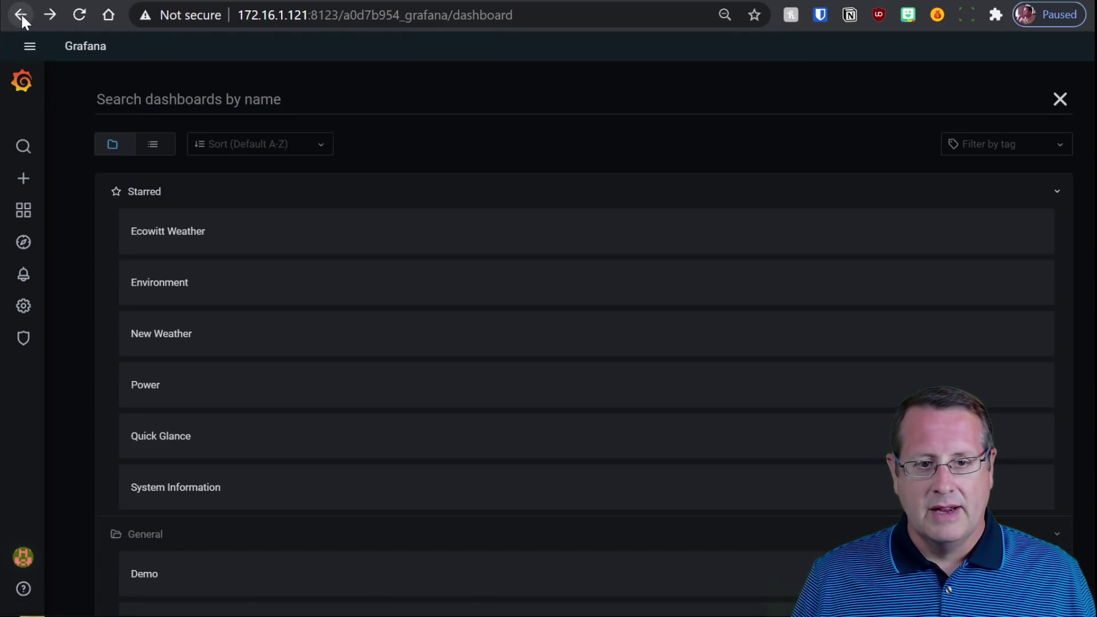
left_click(19, 15)
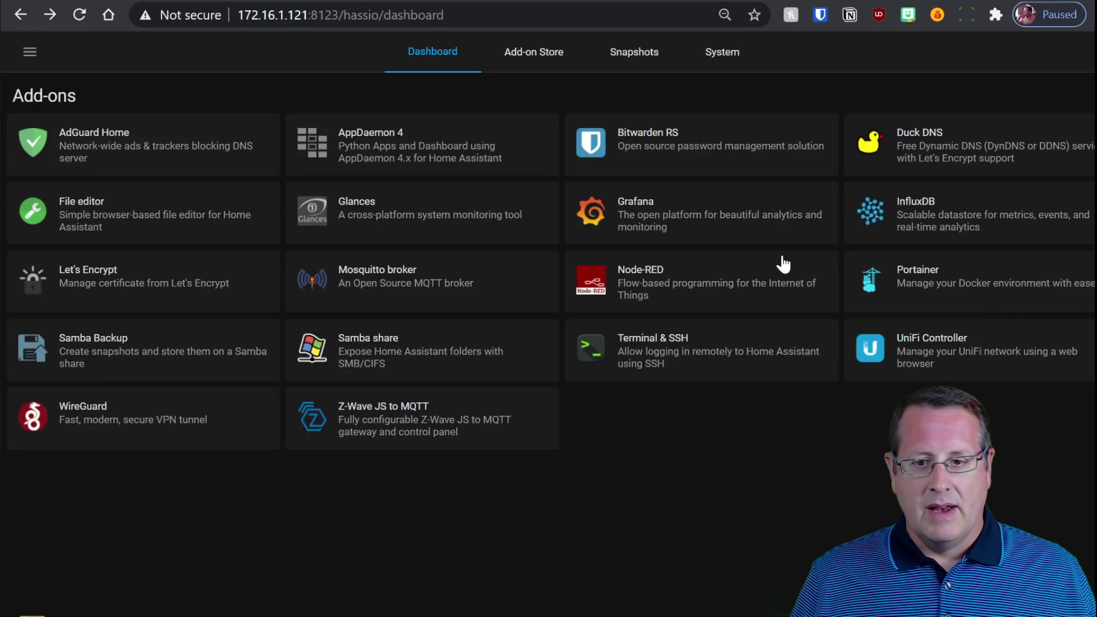
left_click(960, 227)
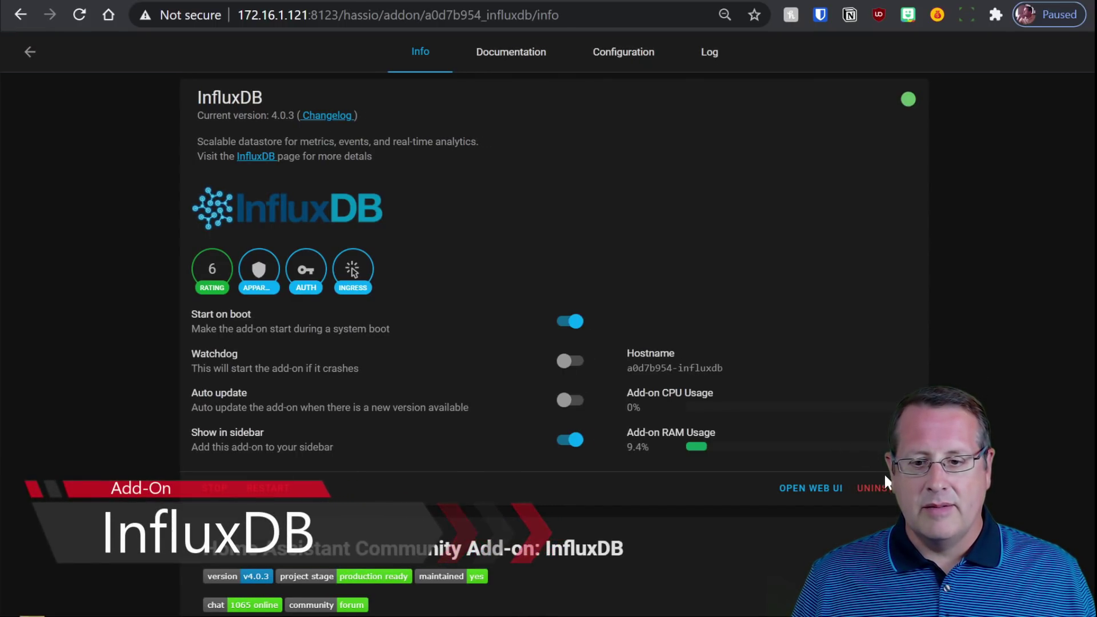
Step: Launch the InfluxDB web UI to show Chronograf's Status page with alert panels and news feed
left_click(835, 489)
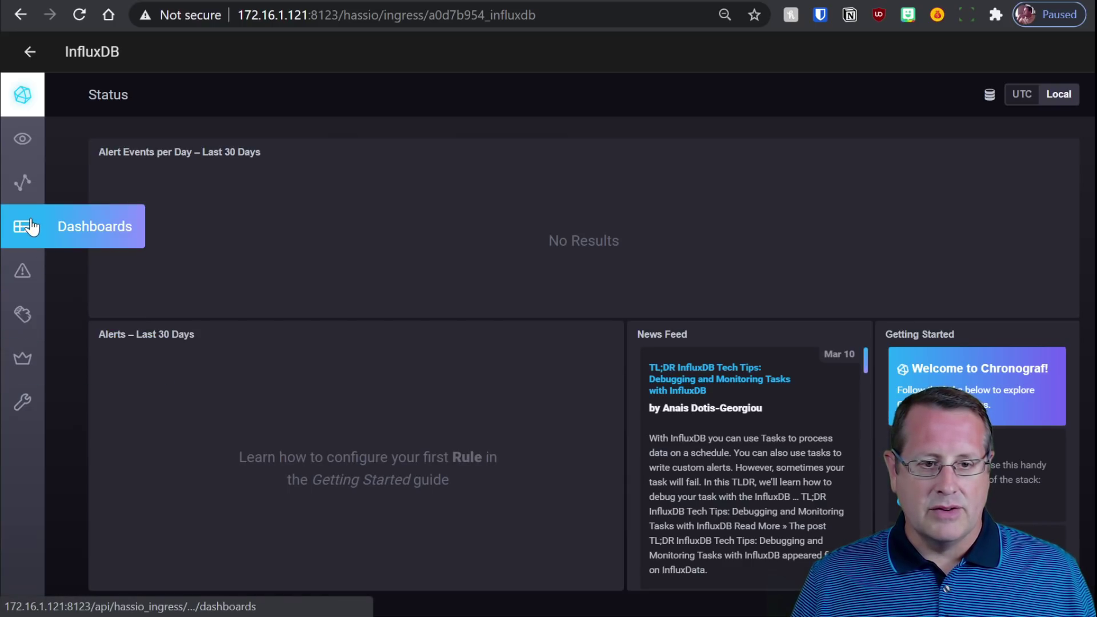
Step: In Chronograf's Explore view, chart the °F measurement's value field from homeassistant.autogen
left_click(29, 195)
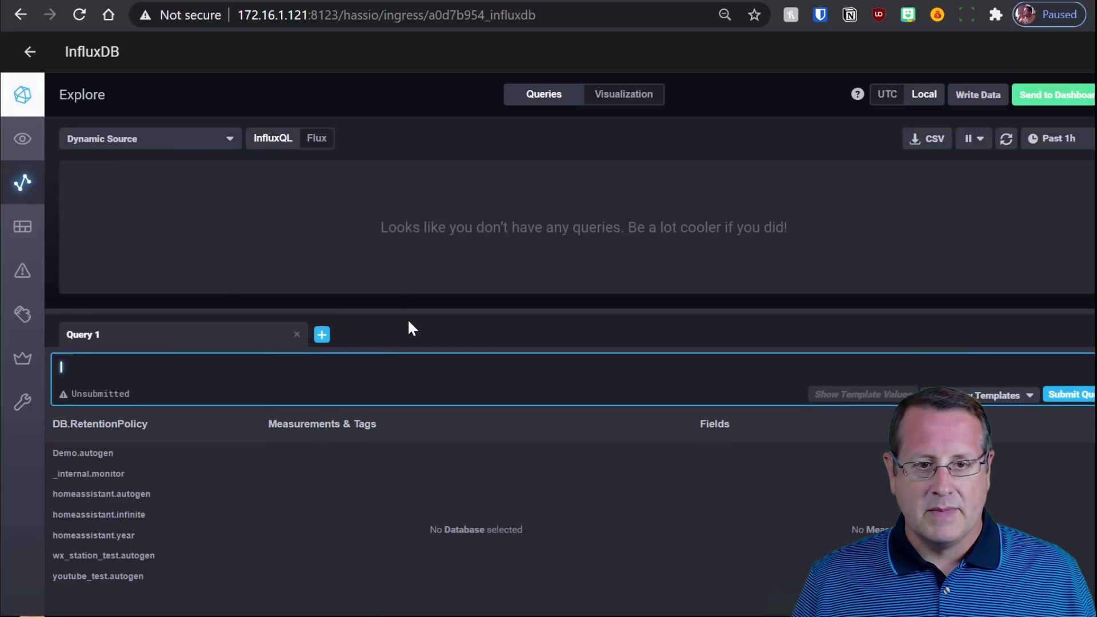
left_click(131, 501)
scroll(397, 514, "down", 10)
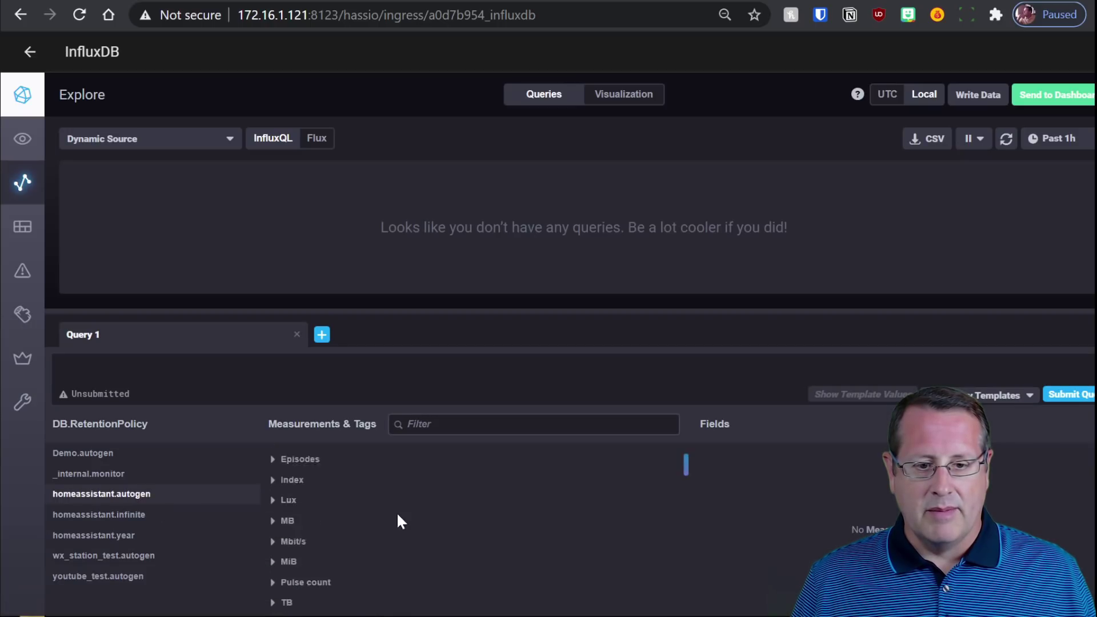
scroll(334, 539, "down", 5)
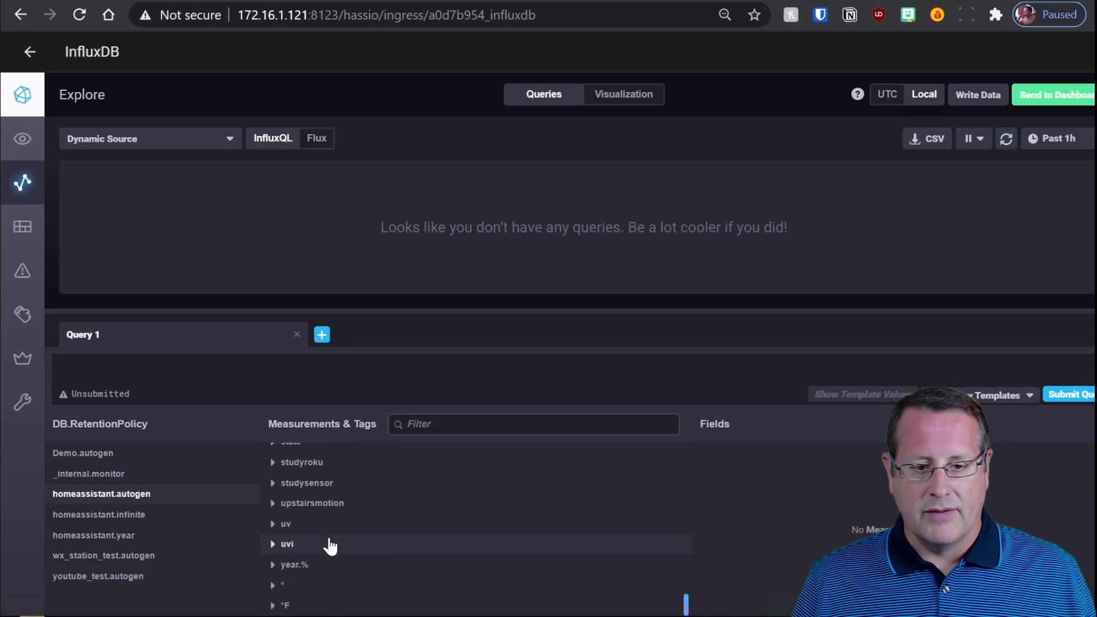
left_click(287, 606)
scroll(820, 539, "down", 3)
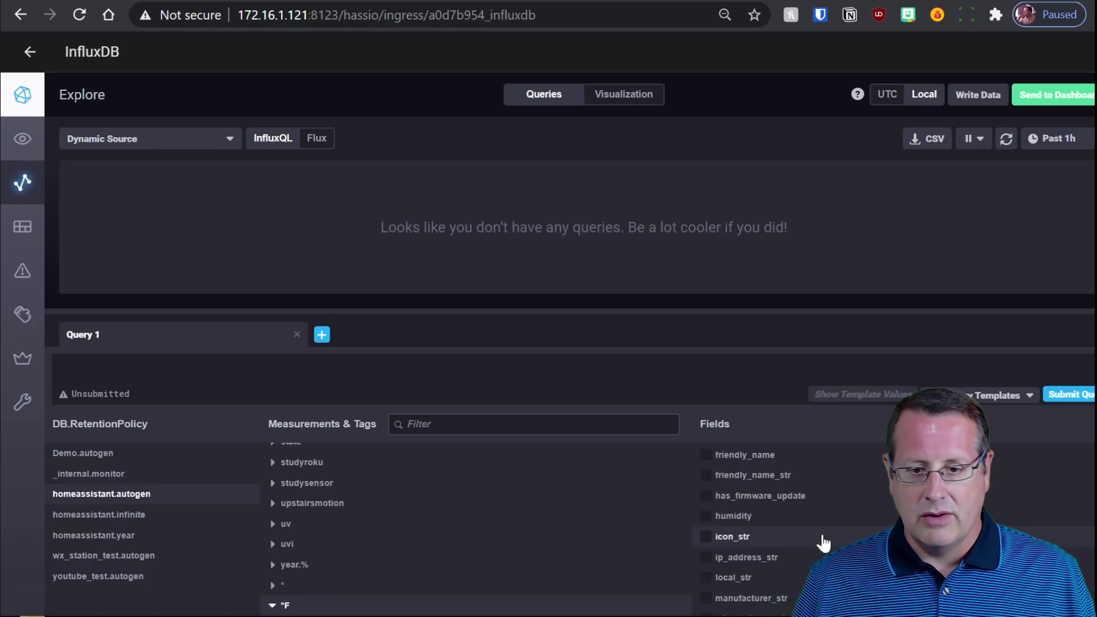
scroll(799, 542, "down", 10)
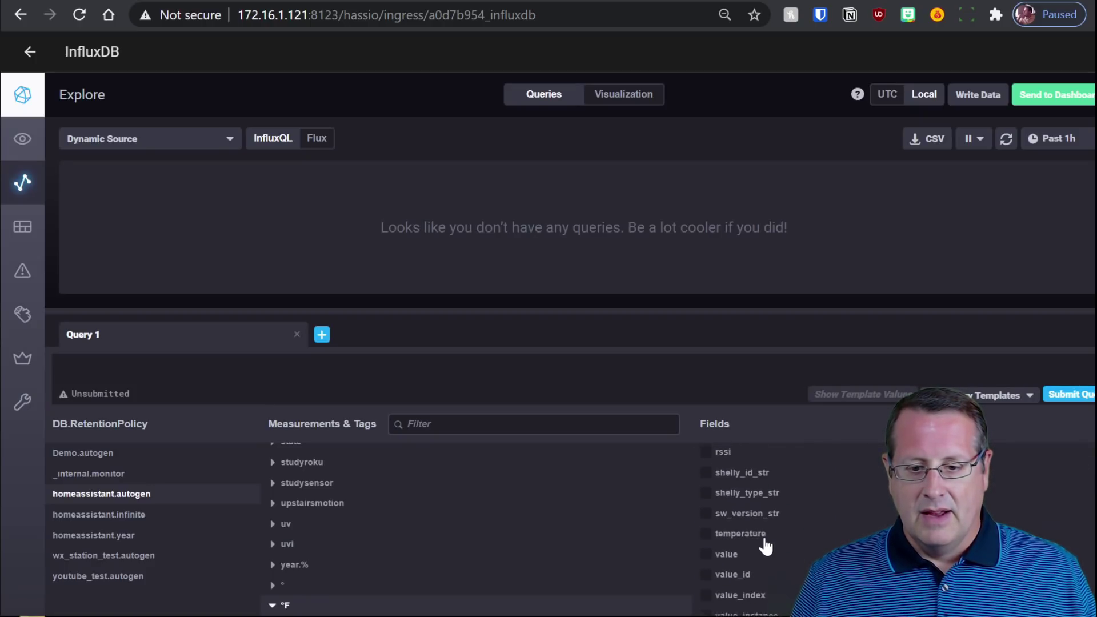
left_click(726, 544)
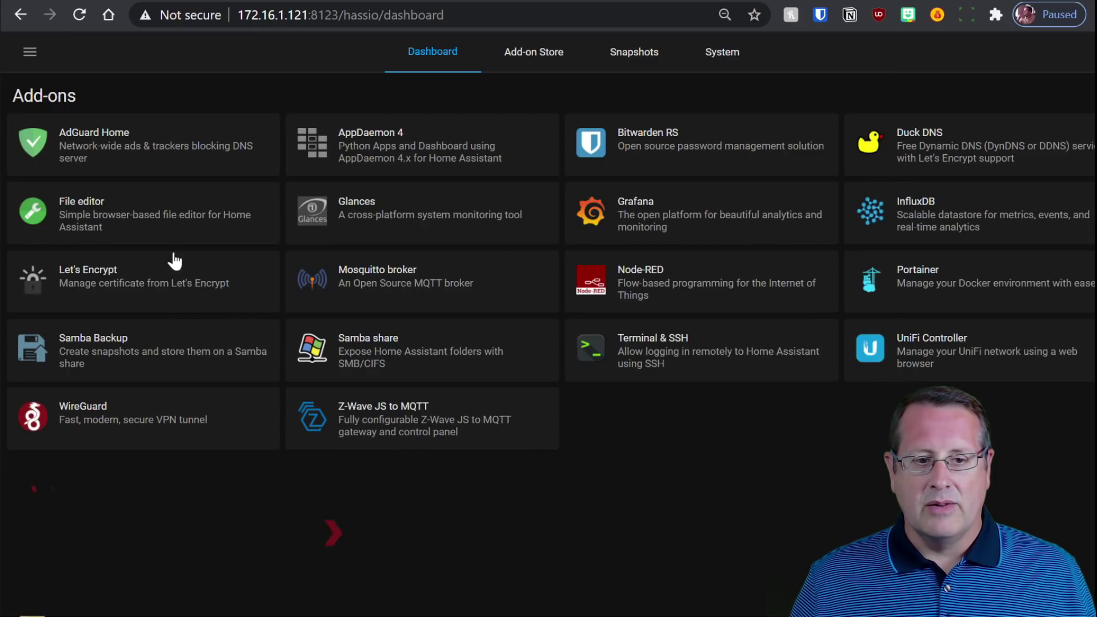
left_click(144, 294)
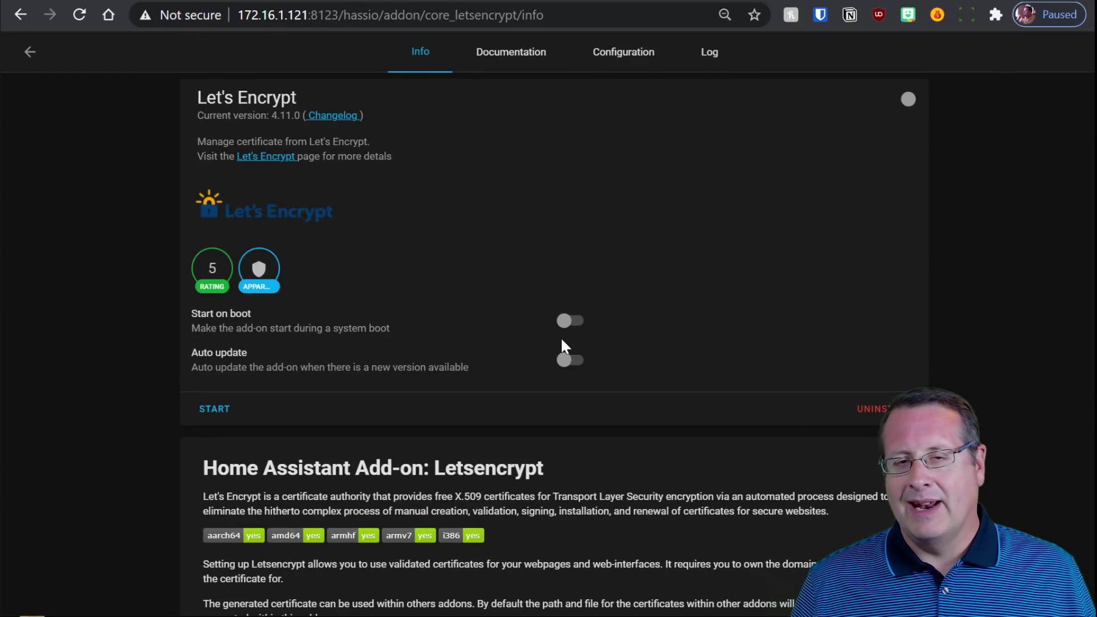
left_click(30, 52)
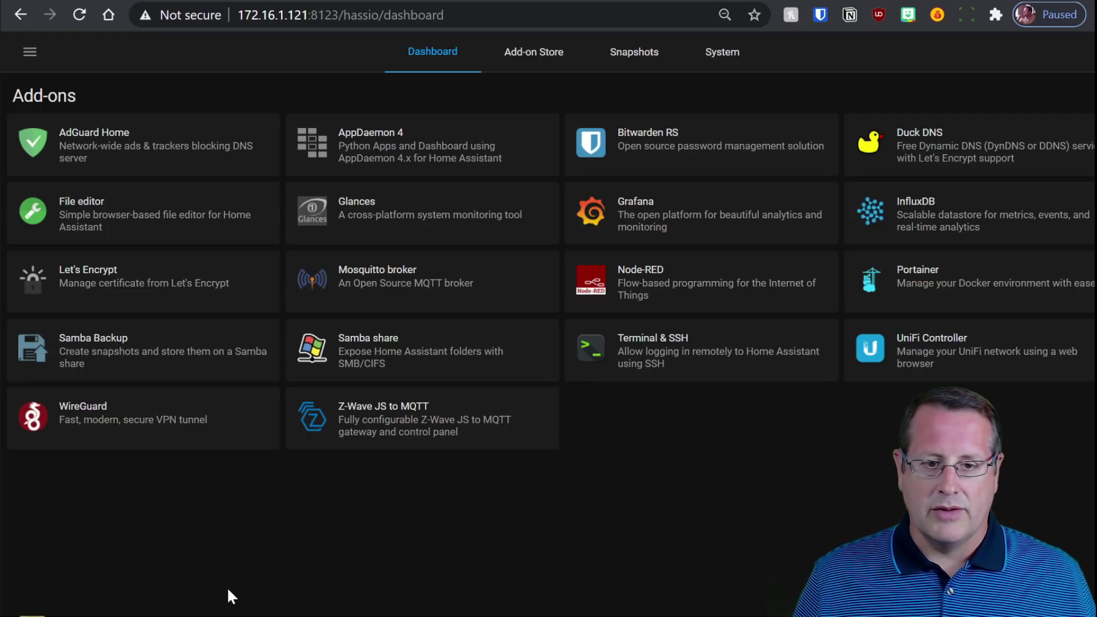
left_click(431, 291)
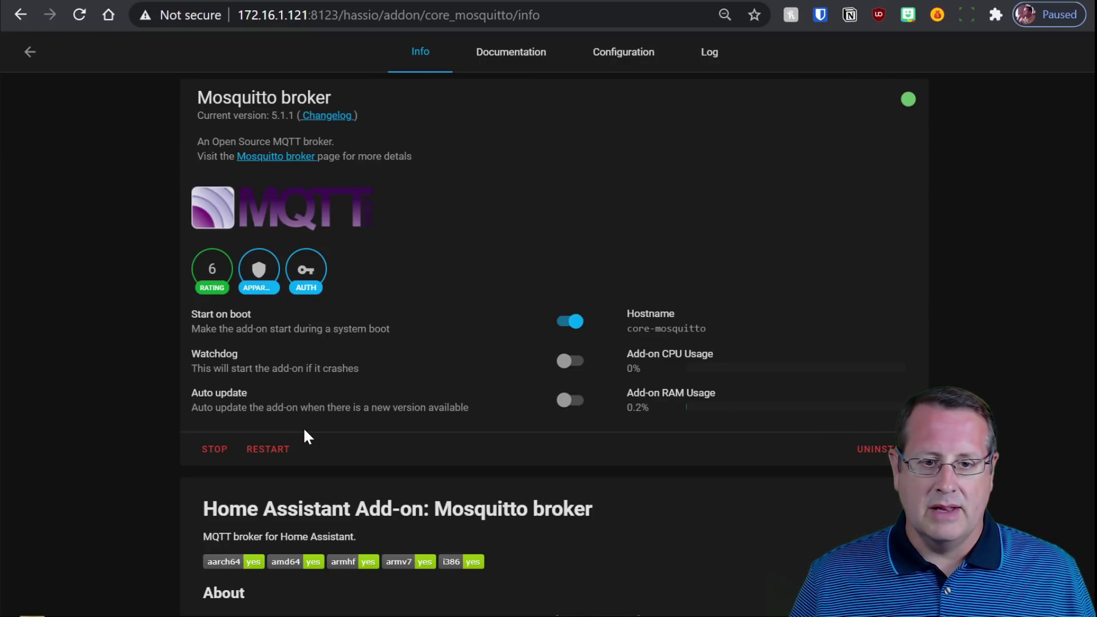
Step: Go back from the Mosquitto broker page to the Supervisor add-ons list
left_click(30, 53)
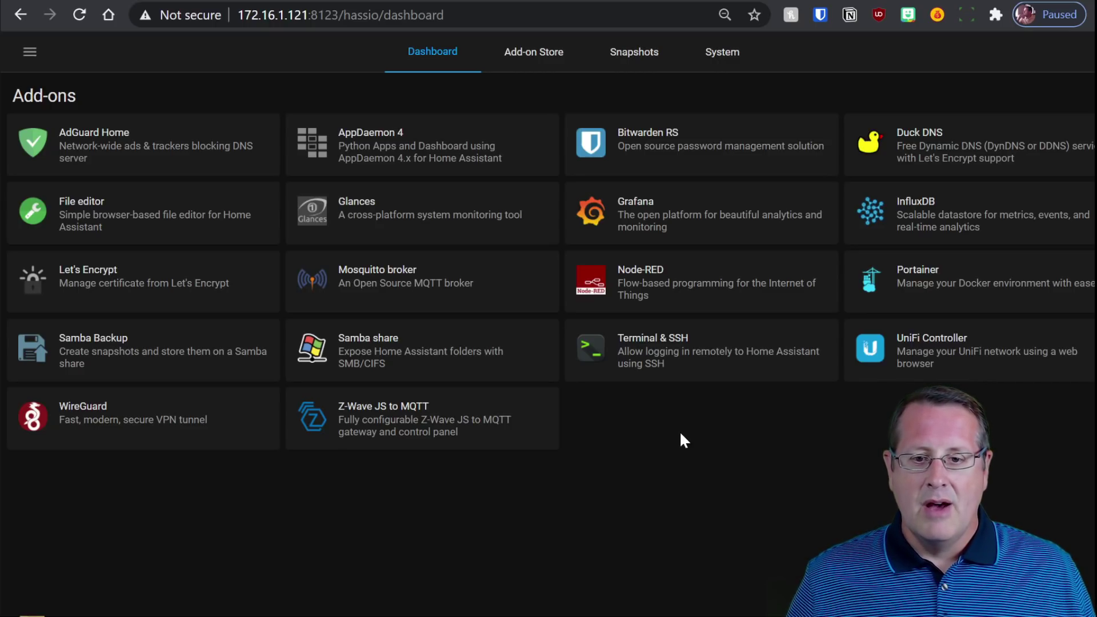
Step: Open the Node-RED add-on and launch its flow editor showing the Nest Home at 3 flow
left_click(654, 283)
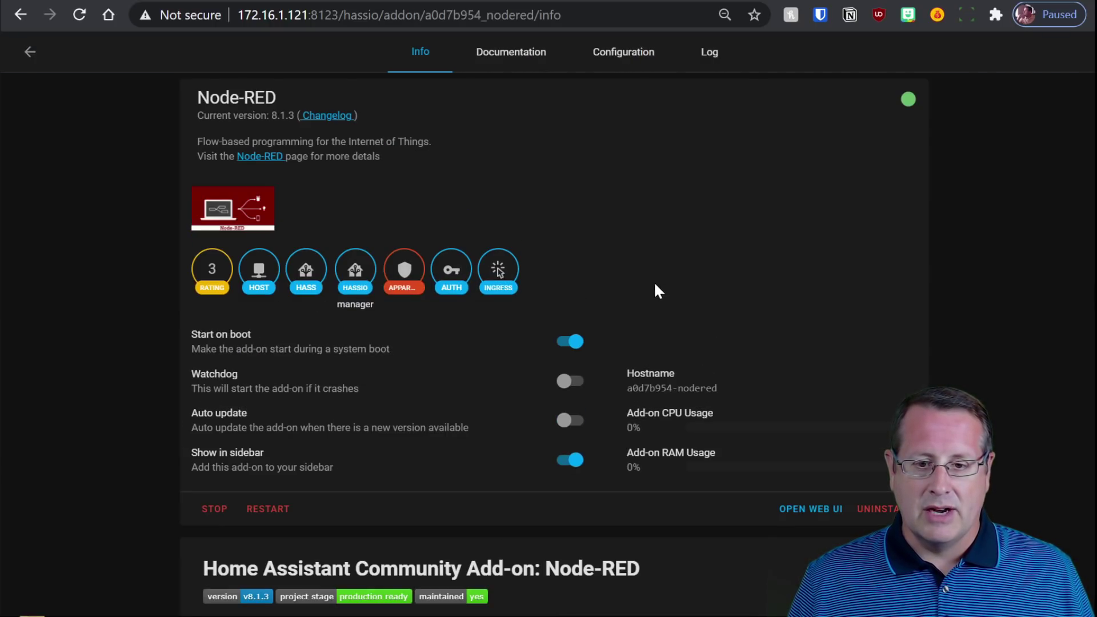
left_click(816, 512)
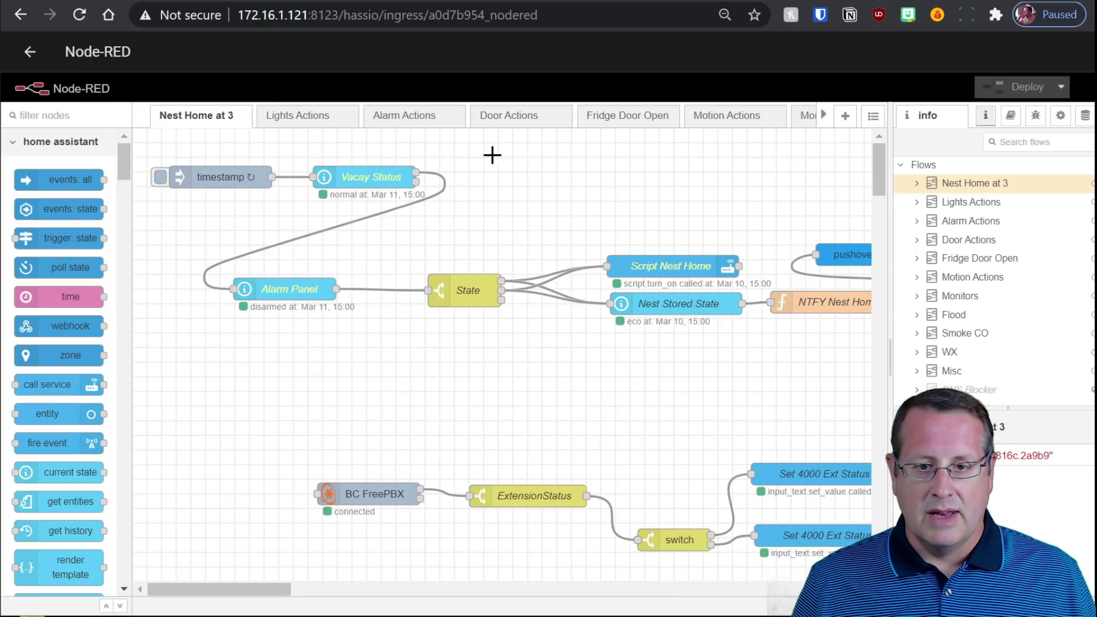
Step: Display the Fridge Door Open flow with the info sidebar hidden (Ctrl+Space) for a wider canvas
left_click(620, 117)
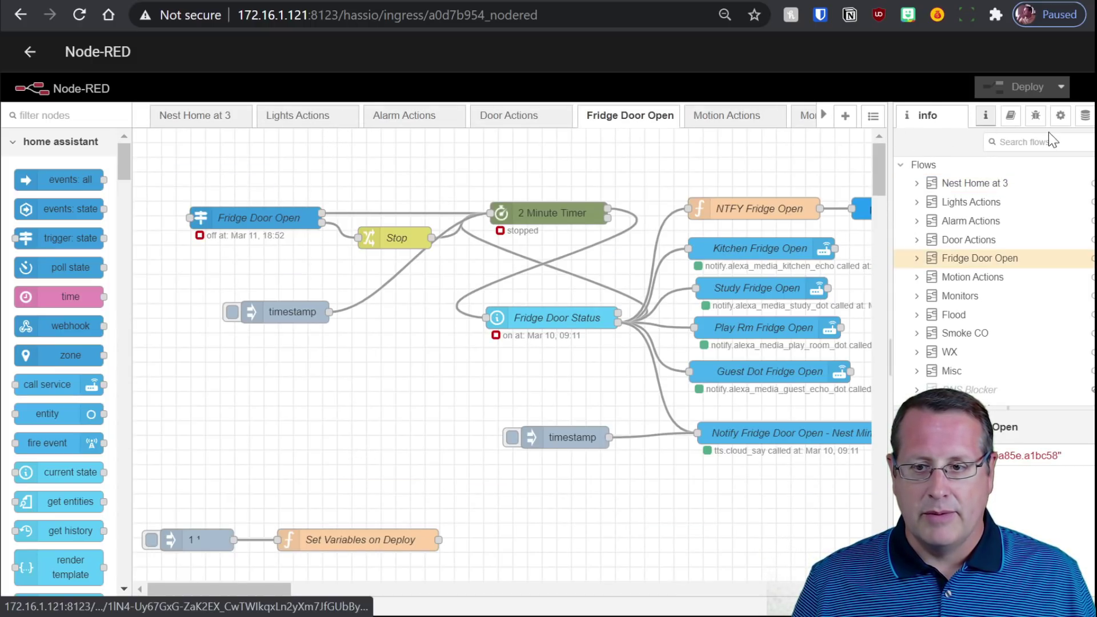
left_click(1084, 87)
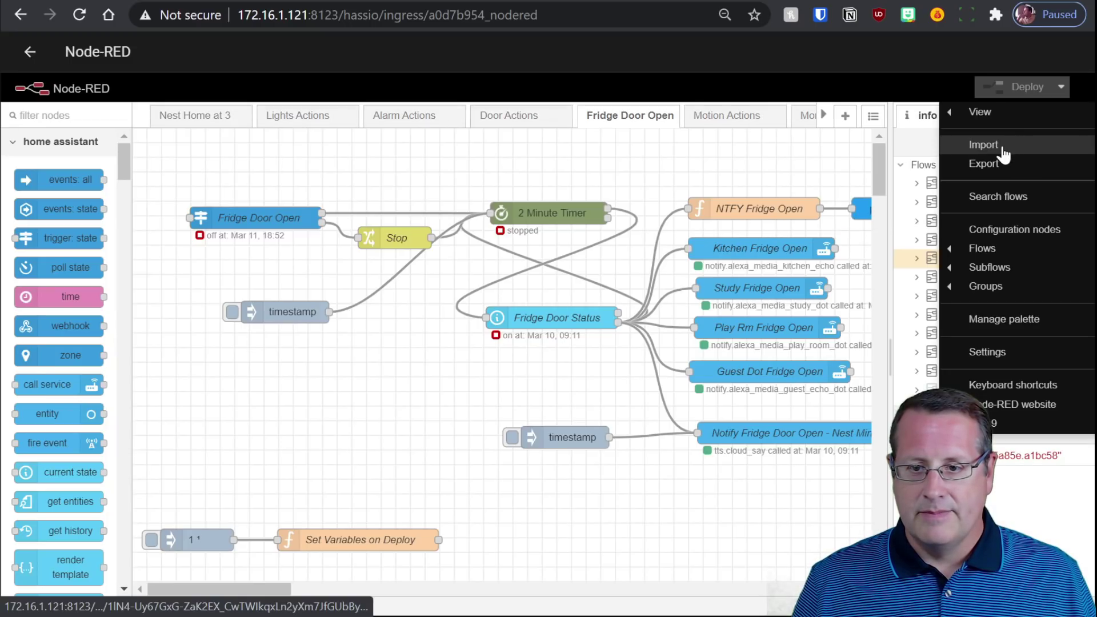
key("ctrl+space")
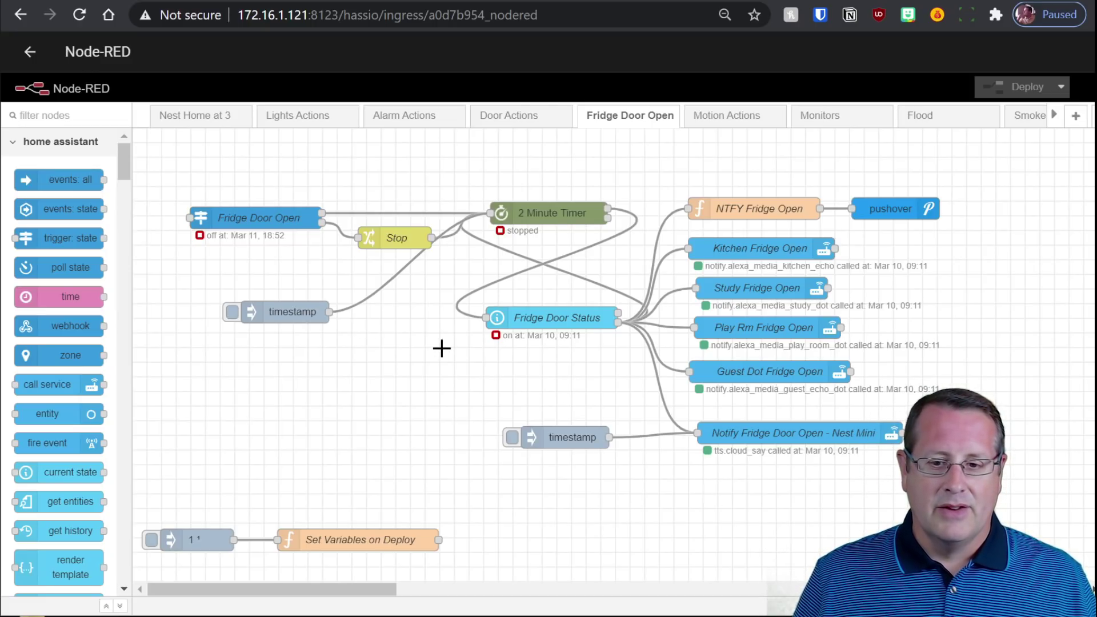
Step: Back out of the Node-RED editor and its details page to the add-ons dashboard
left_click(30, 64)
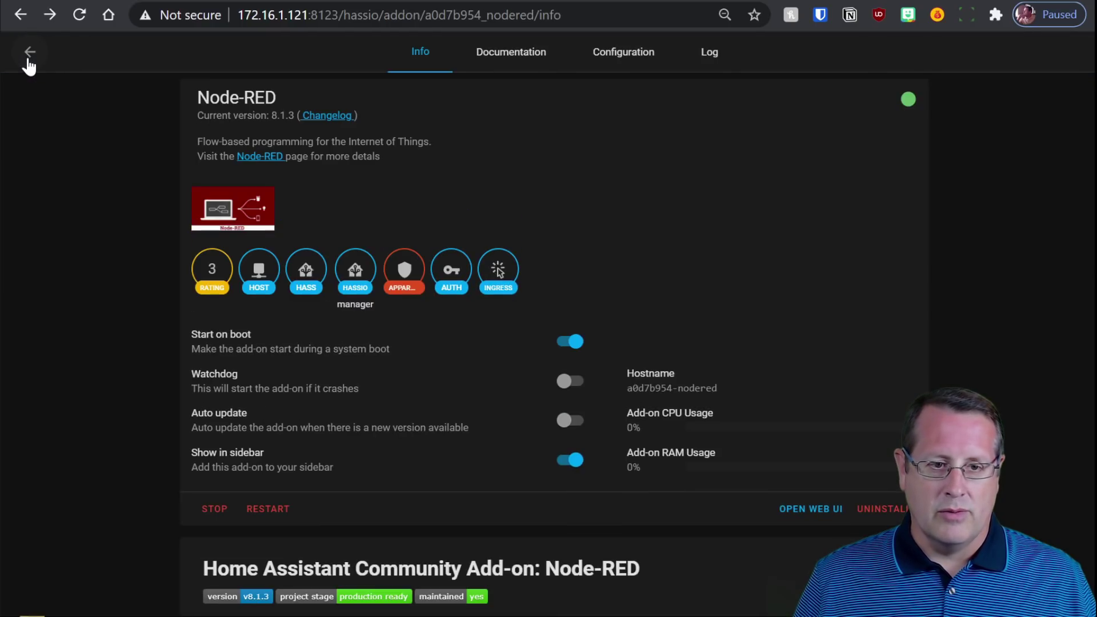
left_click(26, 52)
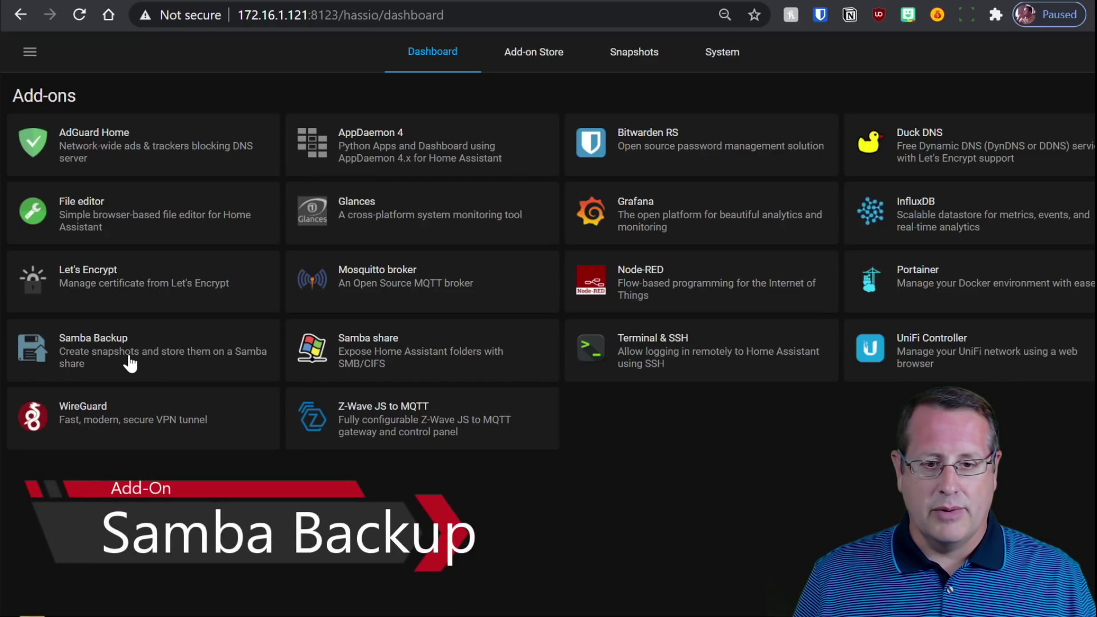
Step: Review the three Samba Backup full snapshots on the Snapshots page, then go back
left_click(643, 57)
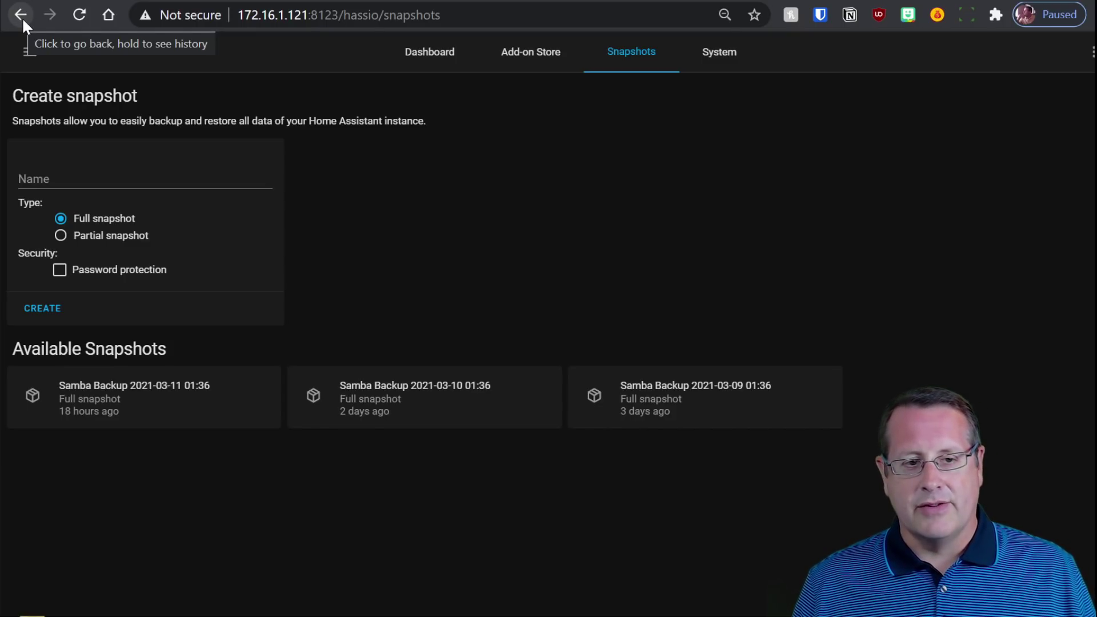
left_click(21, 17)
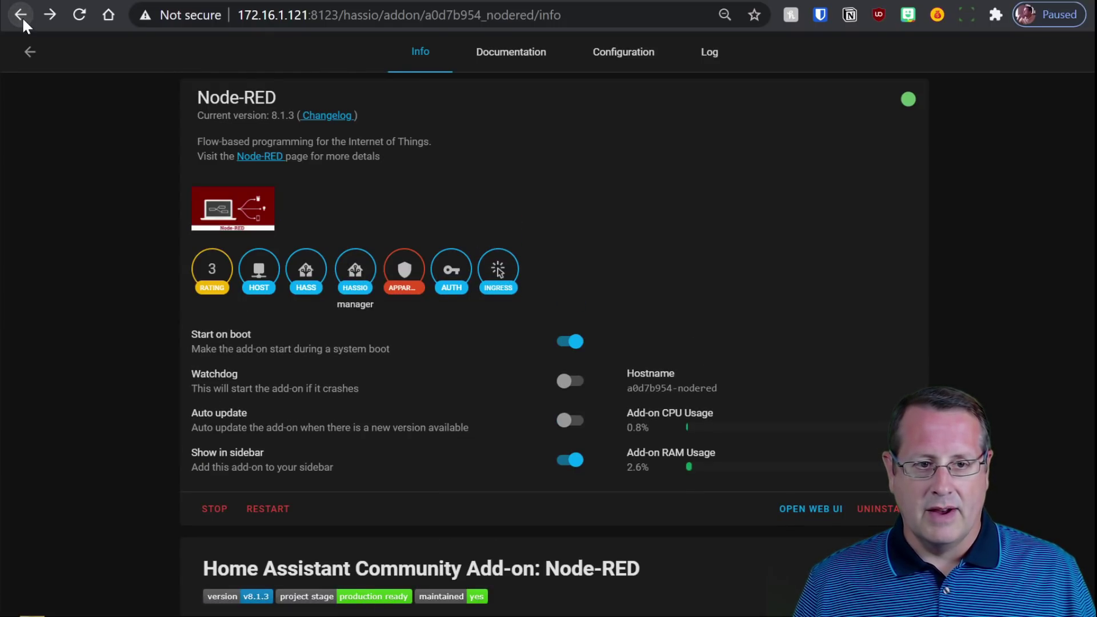
Step: Return from the Node-RED info page to the Supervisor add-ons dashboard
left_click(29, 51)
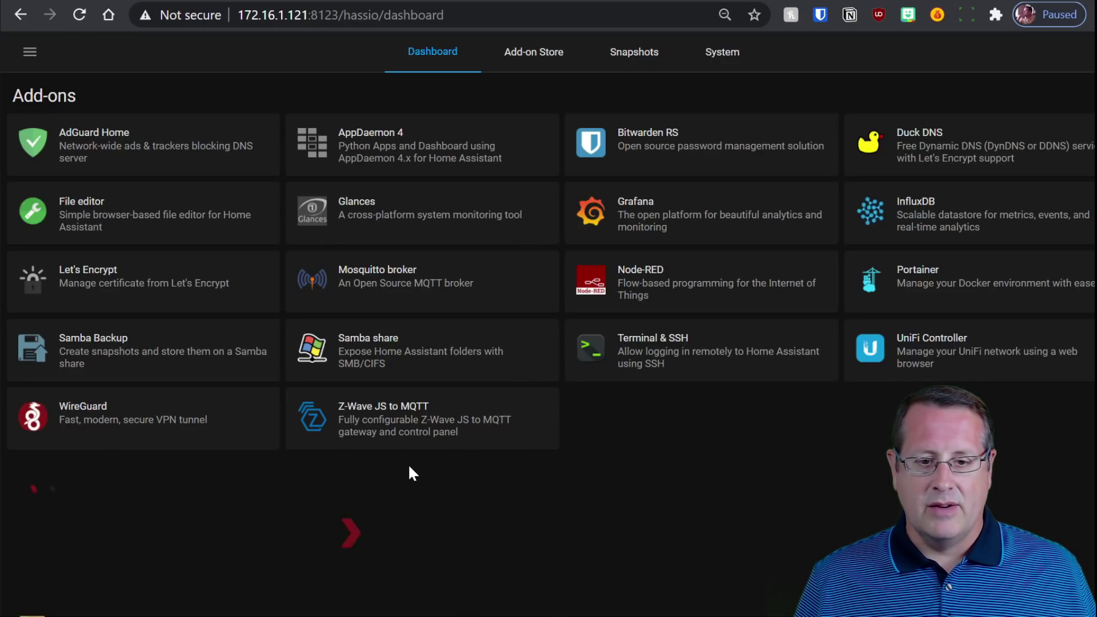
left_click(413, 422)
Step: Launch the Z-Wave JS to MQTT control panel, browse the node table, and expand node 33 study_sensor
left_click(812, 487)
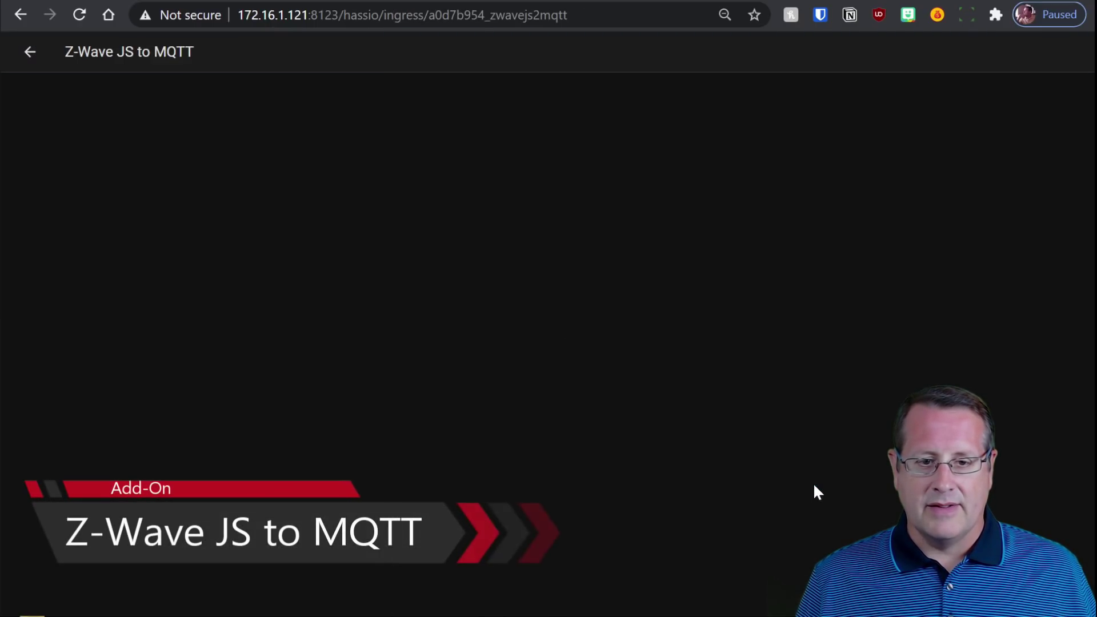
scroll(462, 480, "down", 10)
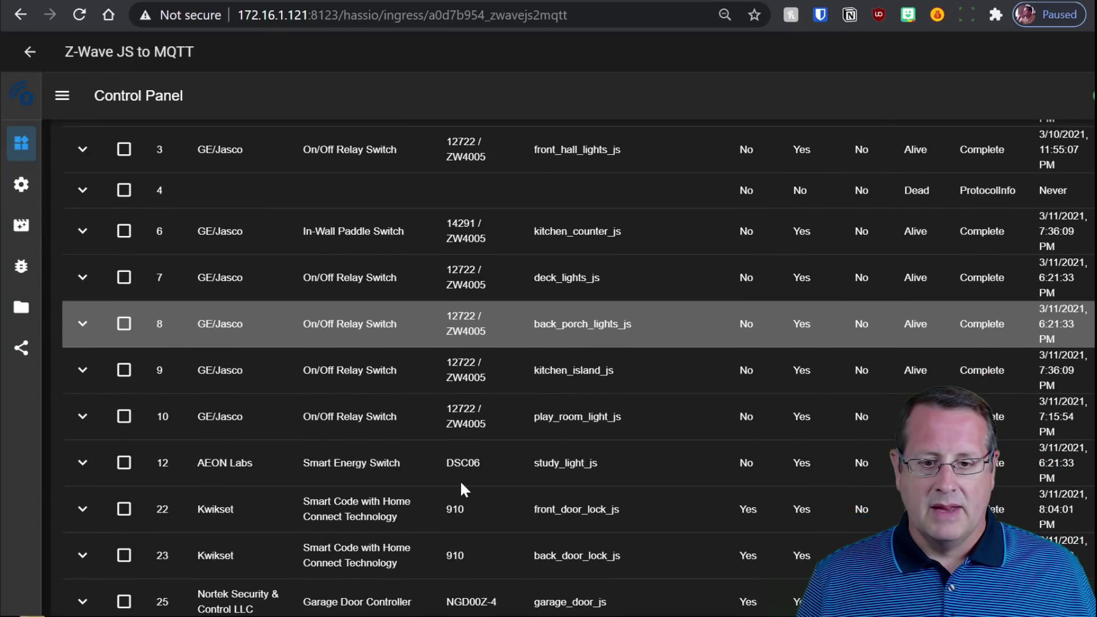
scroll(452, 491, "down", 9)
scroll(450, 500, "up", 7)
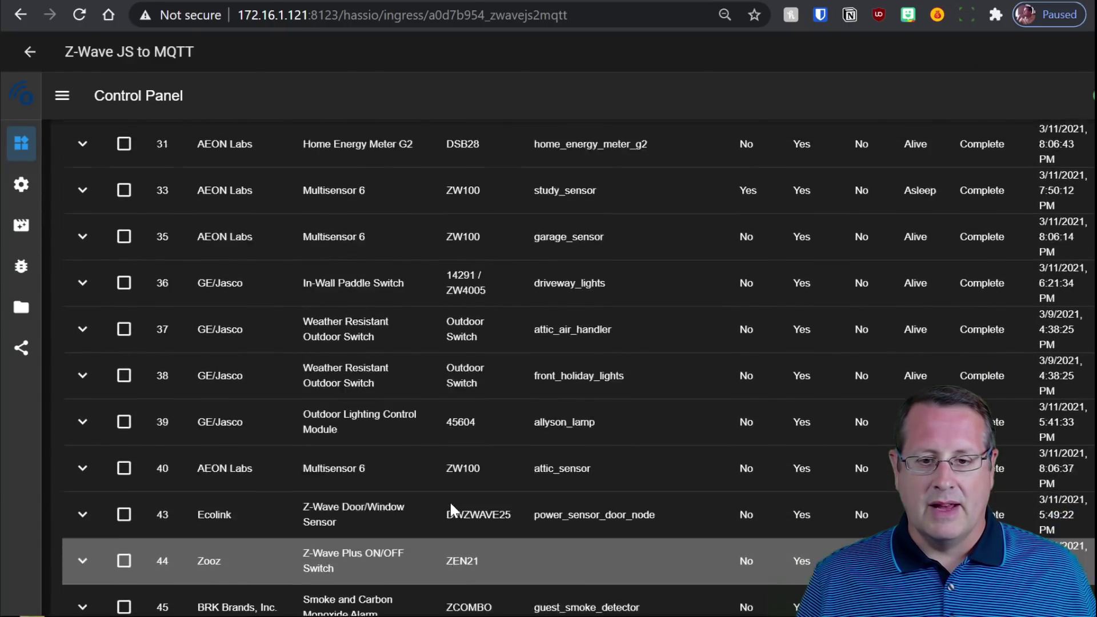
scroll(451, 502, "up", 12)
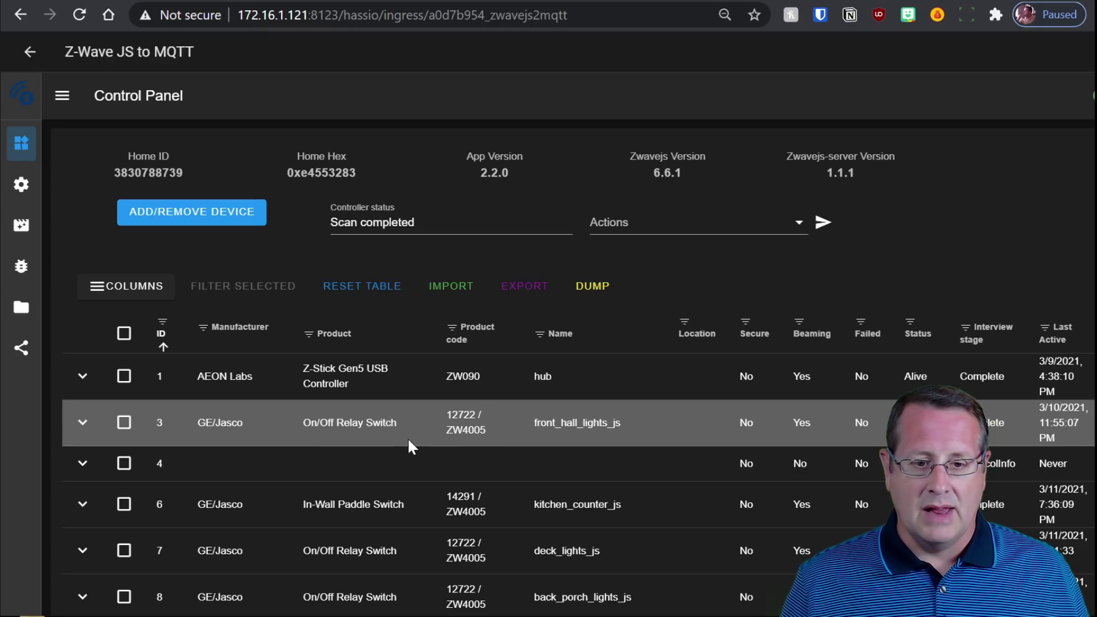
scroll(420, 461, "down", 5)
scroll(444, 476, "down", 3)
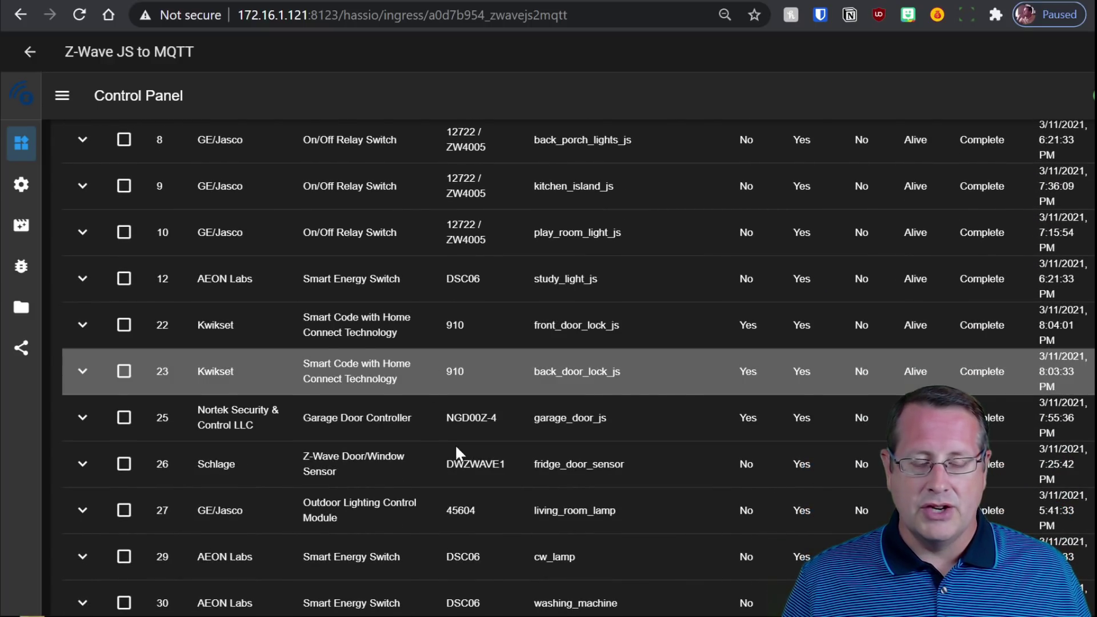
scroll(484, 459, "down", 5)
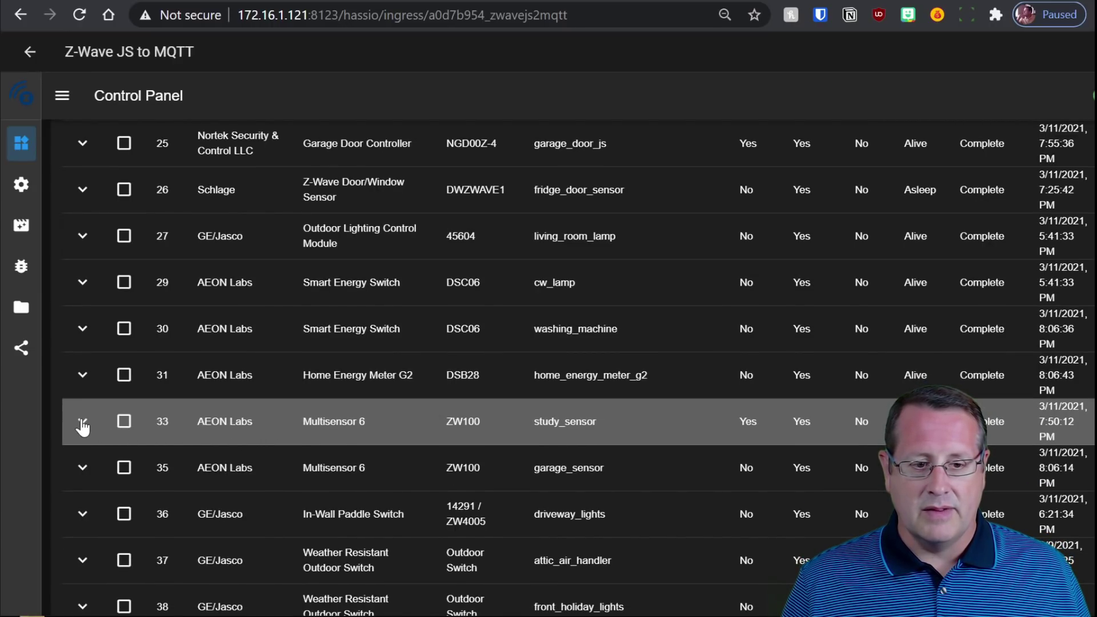
left_click(83, 426)
scroll(544, 443, "down", 10)
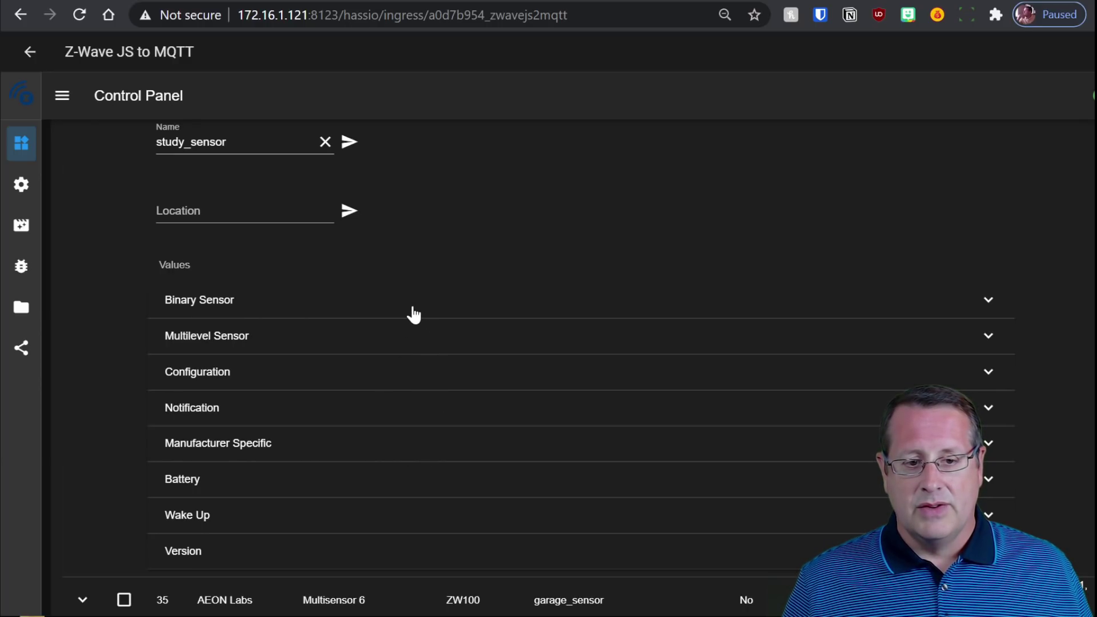
left_click(312, 379)
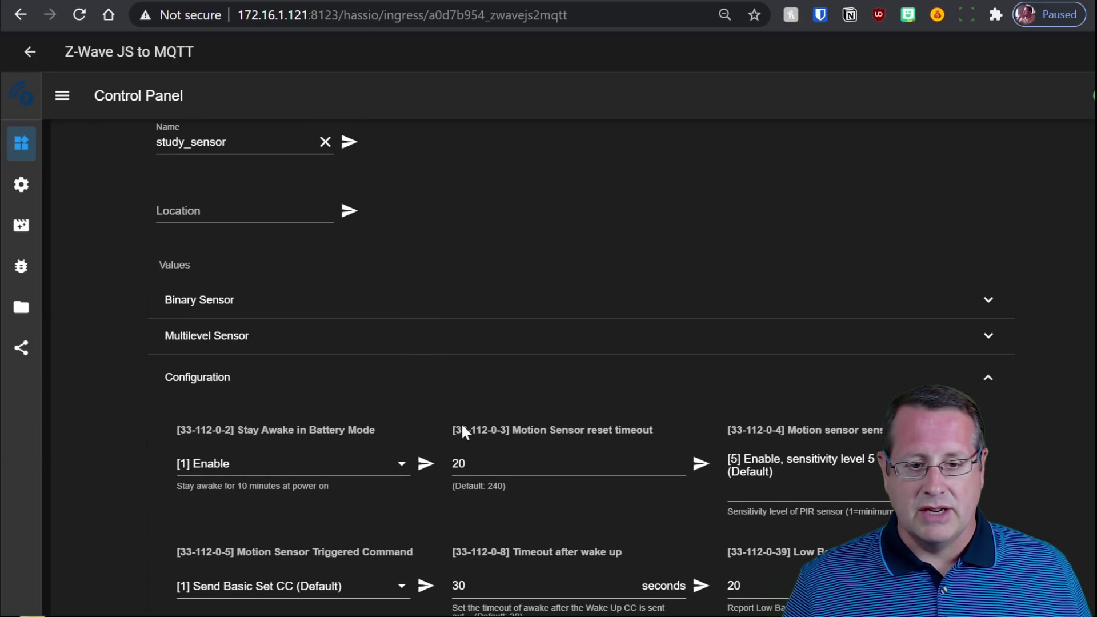
scroll(659, 423, "down", 3)
scroll(537, 382, "down", 2)
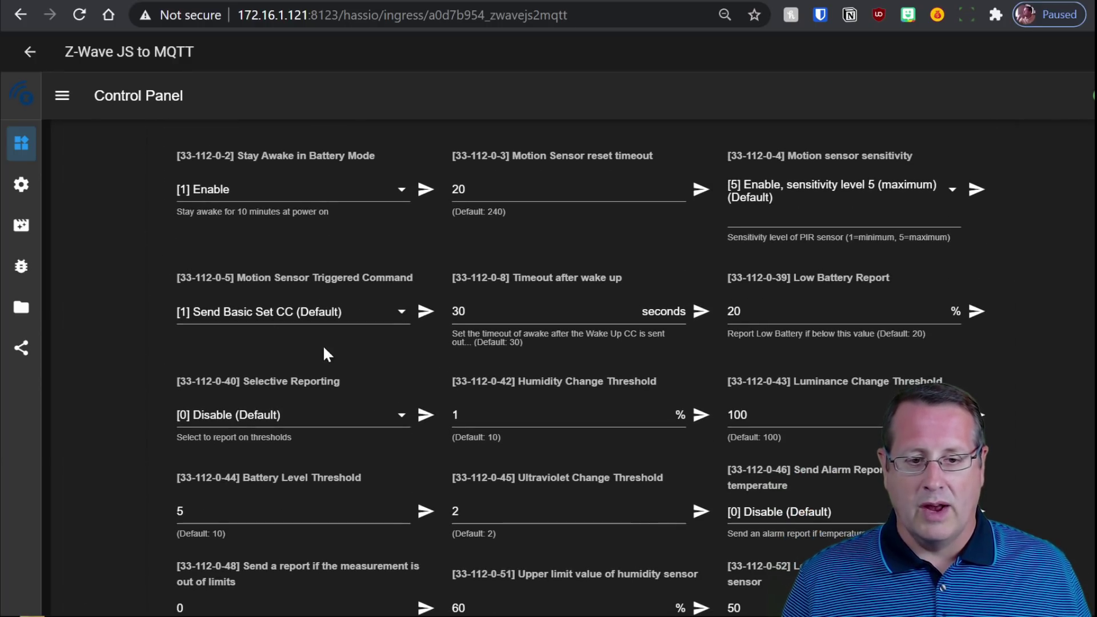
scroll(557, 394, "down", 2)
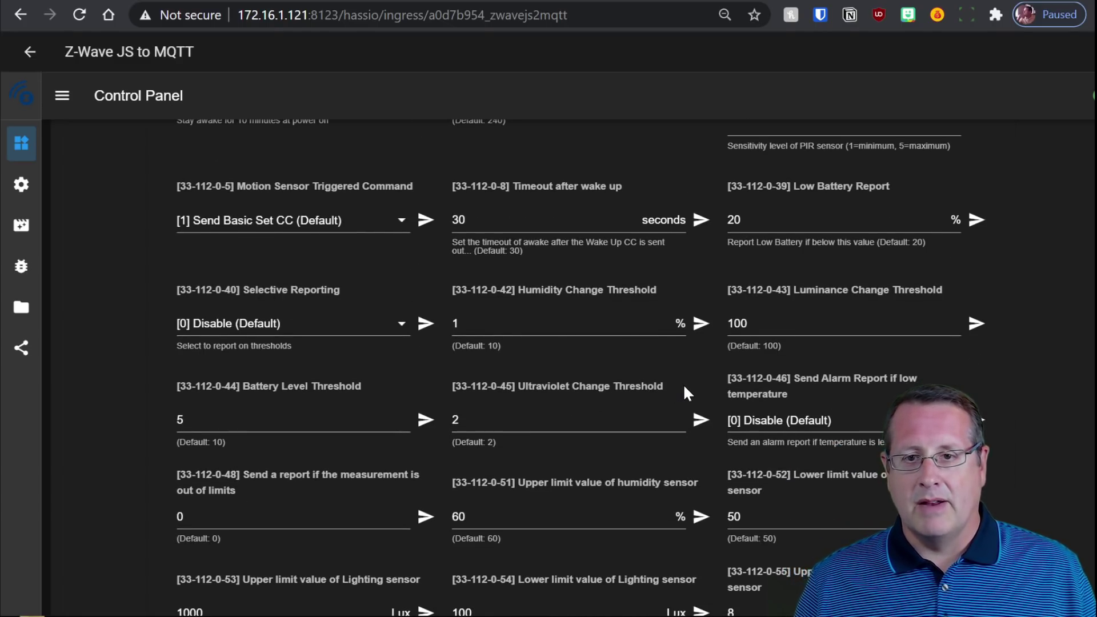
scroll(694, 433, "up", 5)
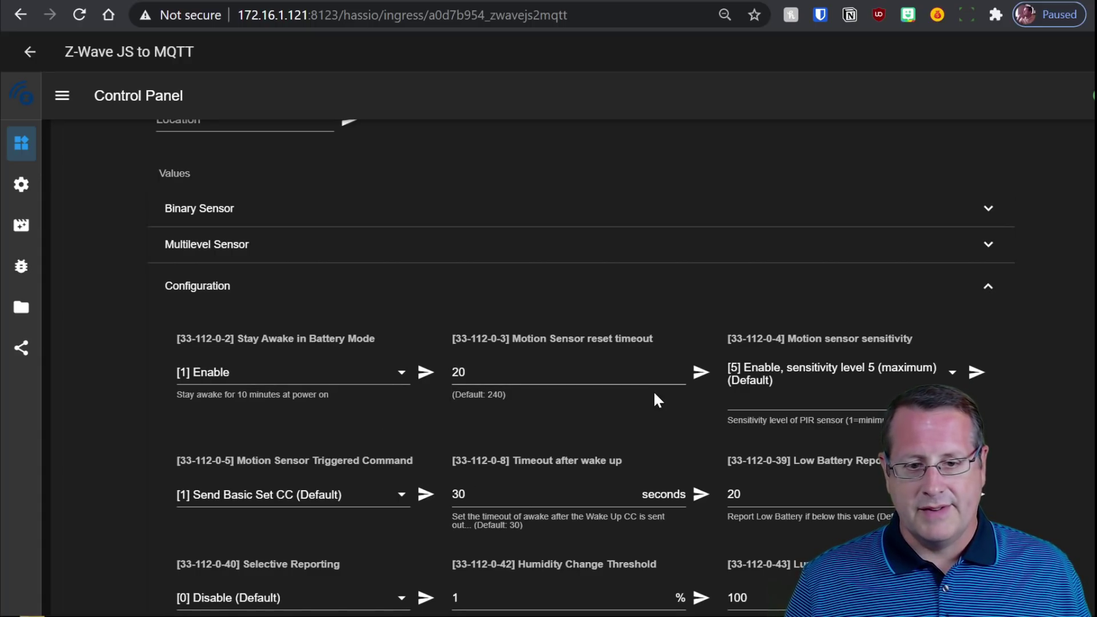
left_click(995, 288)
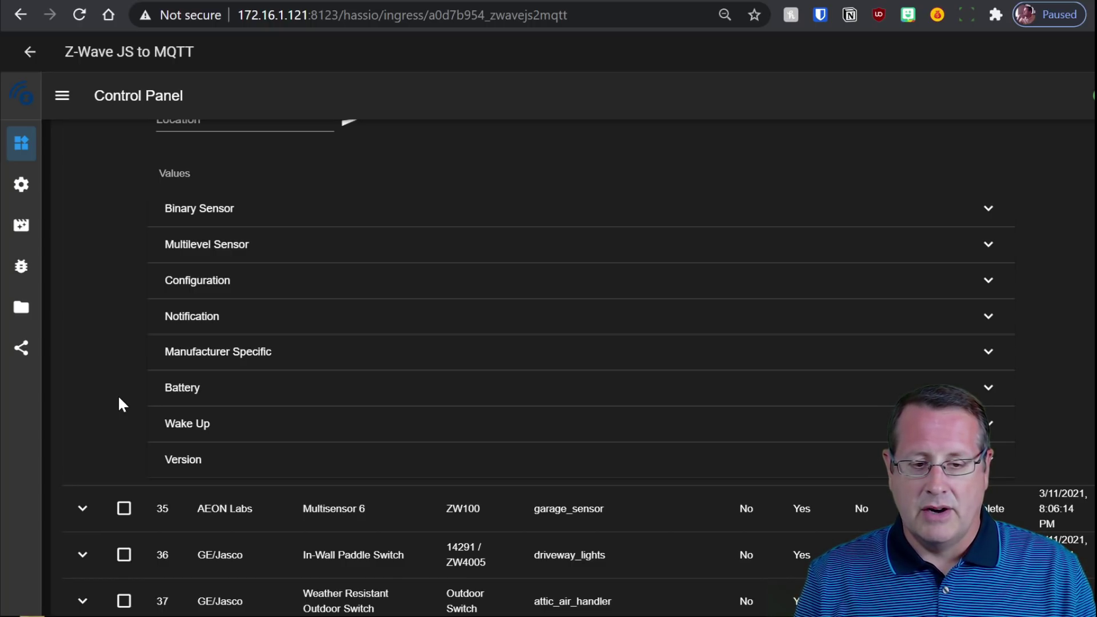
scroll(498, 333, "up", 15)
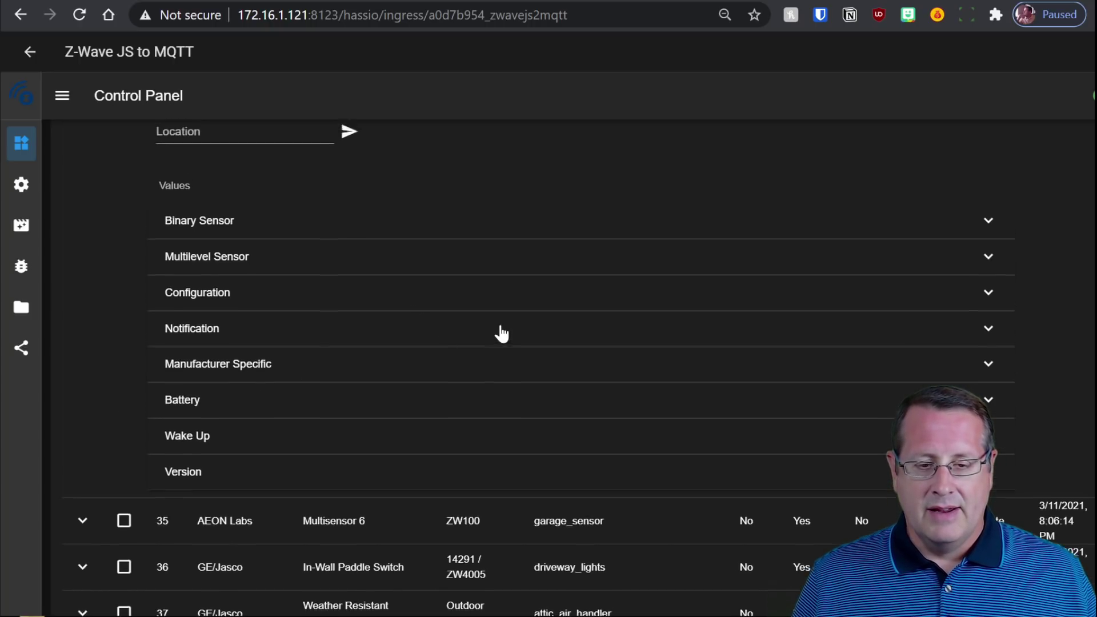
scroll(588, 444, "up", 6)
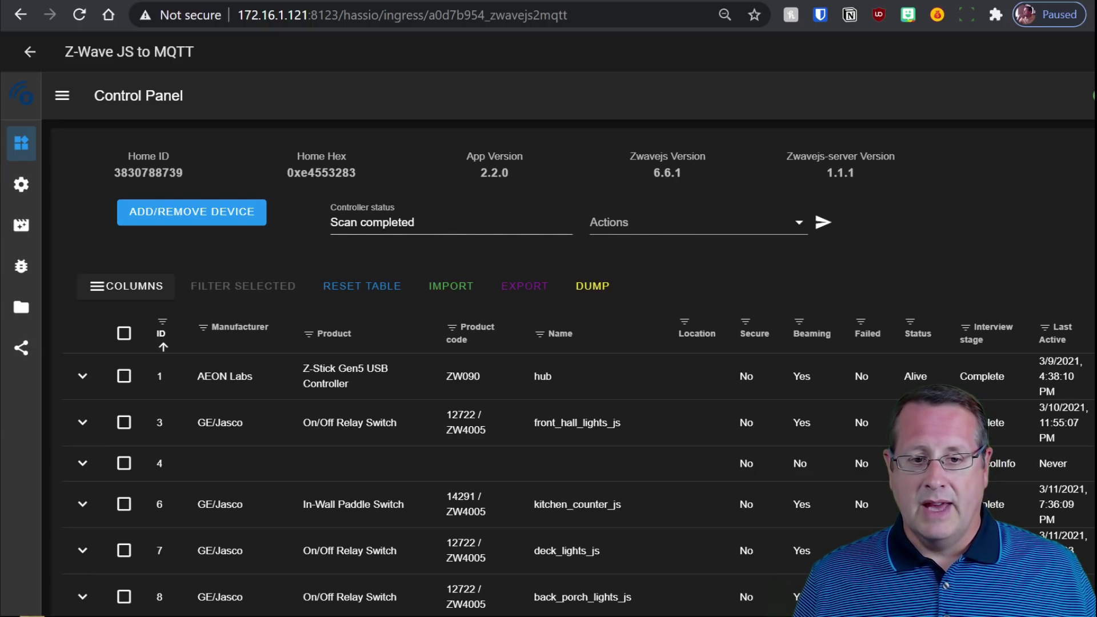
left_click(648, 240)
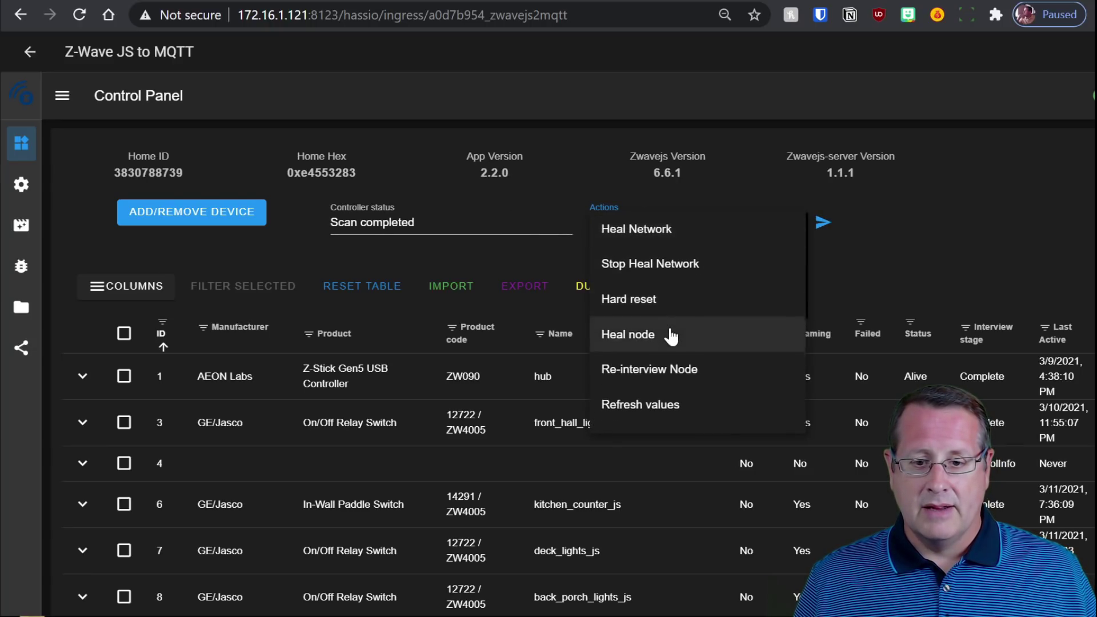
scroll(666, 335, "down", 4)
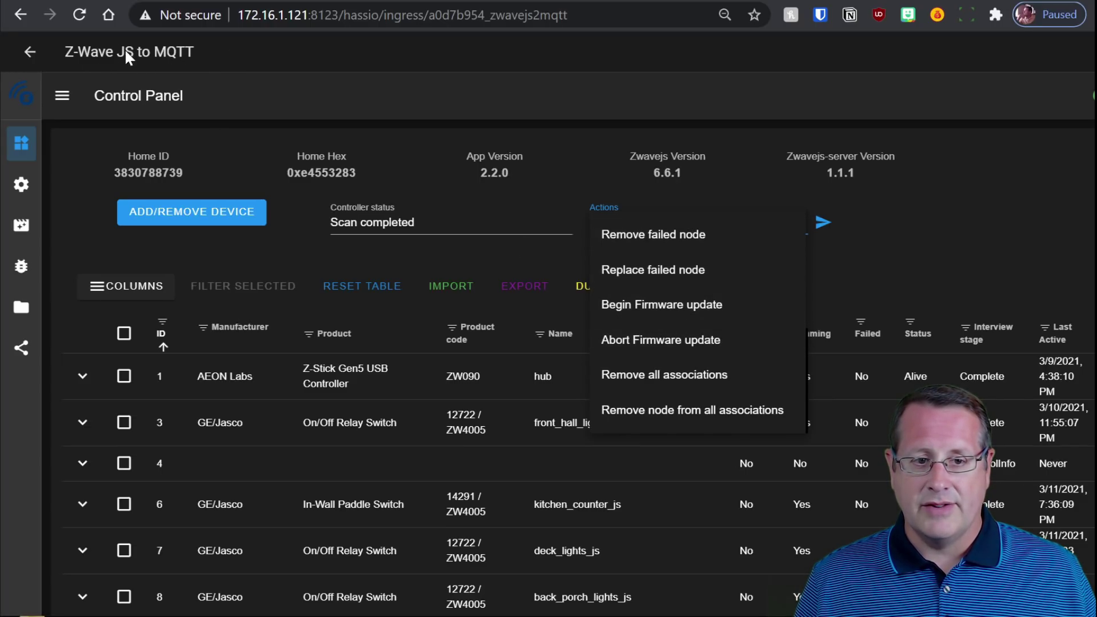
left_click(1030, 265)
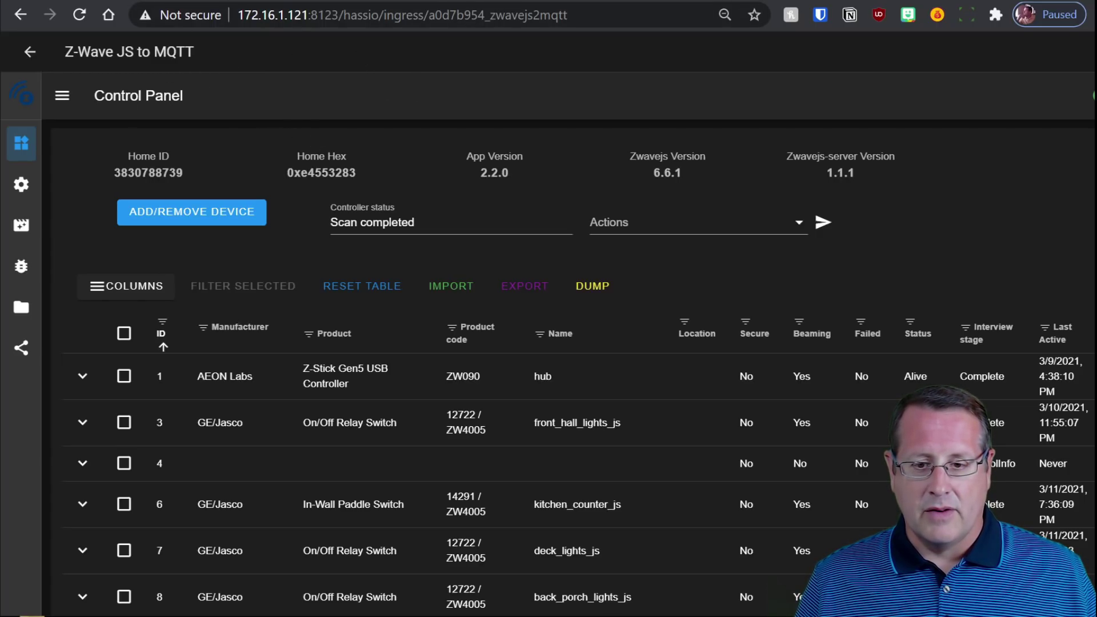
Step: View Z-Wave JS to MQTT Settings with General expanded (Info-level logging), then leave the add-on
left_click(26, 186)
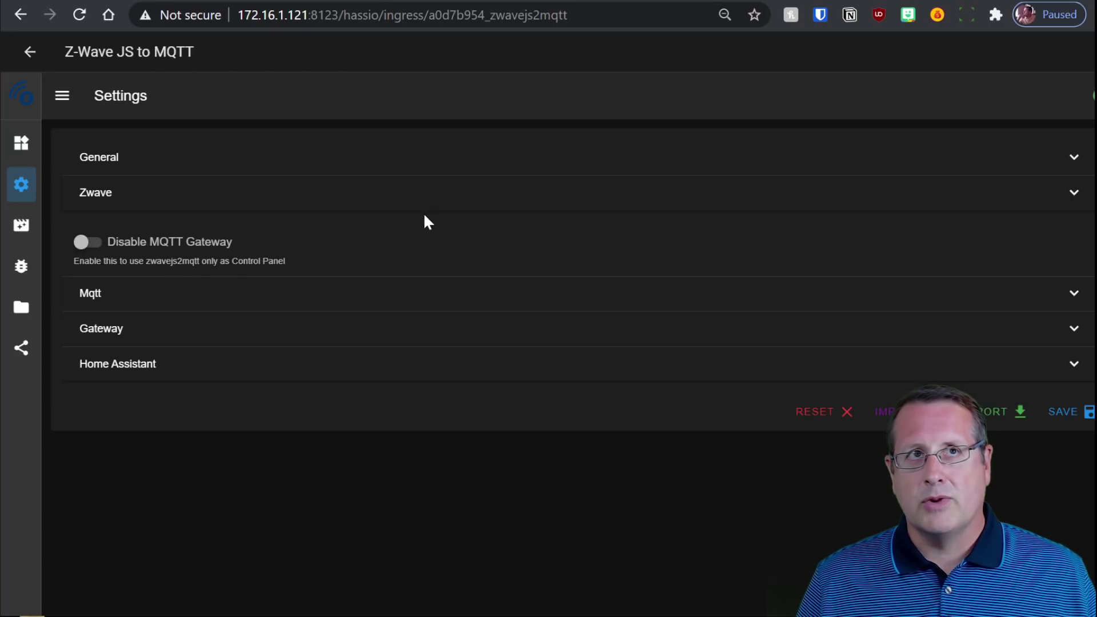
left_click(303, 164)
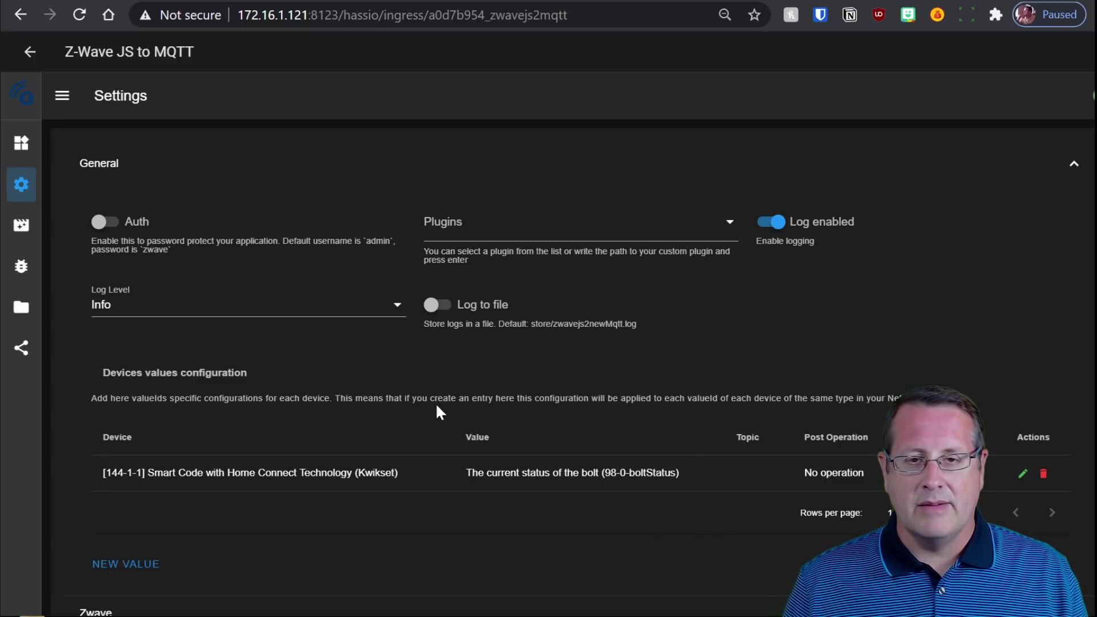
left_click(31, 52)
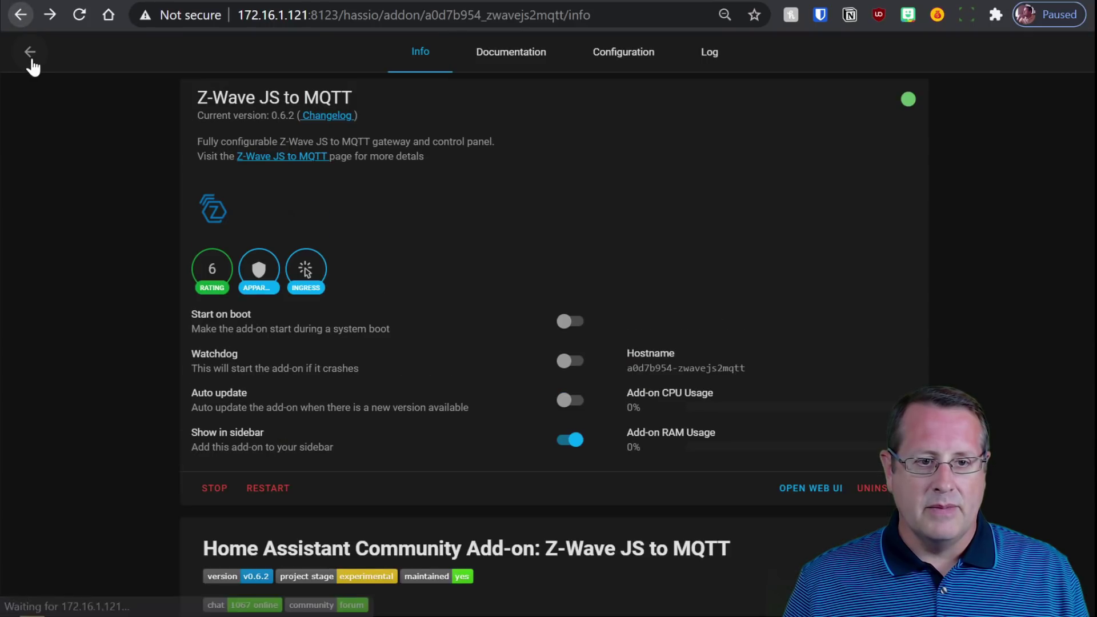
Step: Return to the Supervisor add-on dashboard and switch to the Youtube Demo dashboard
left_click(32, 62)
left_click(30, 57)
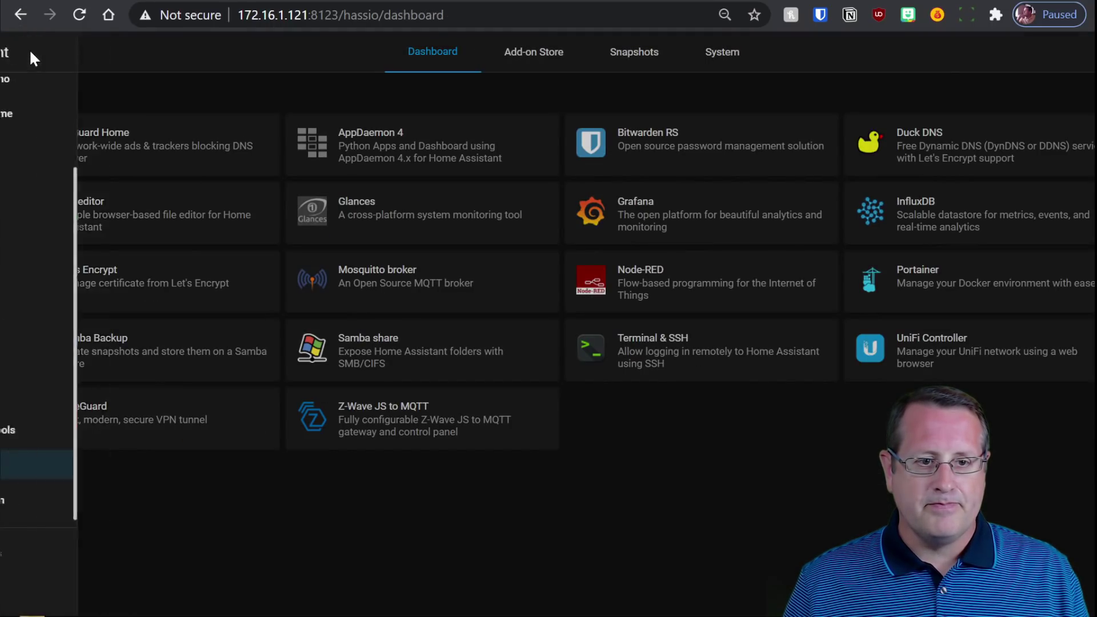
left_click(24, 85)
Step: Switch to the New Dash dashboard and scroll through its feed, lights, thermostat and energy cards
left_click(34, 55)
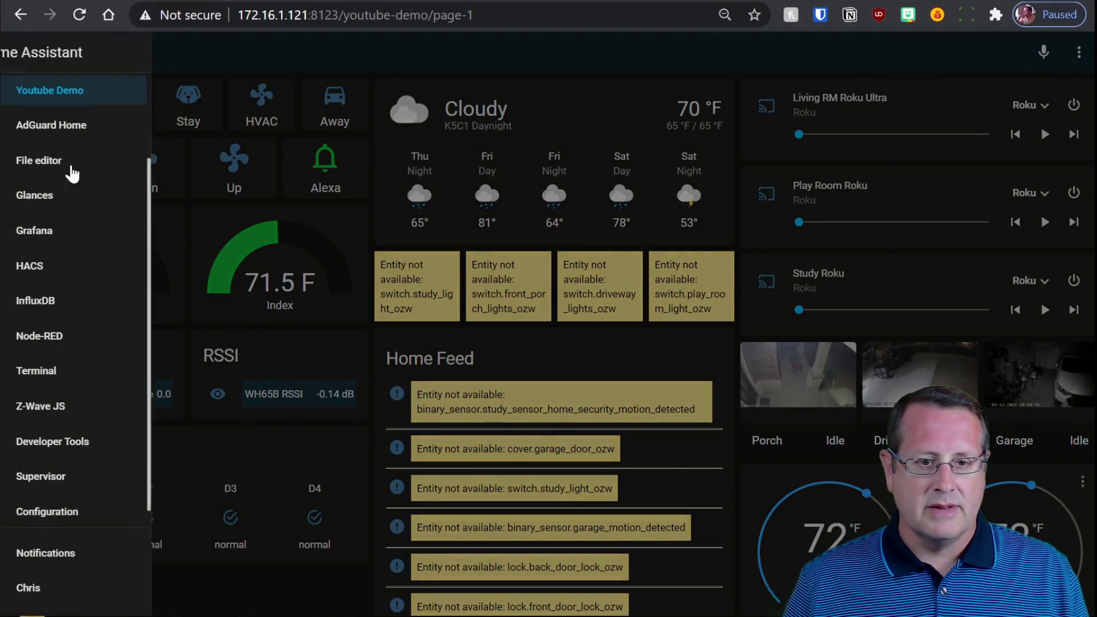
scroll(70, 166, "up", 3)
left_click(73, 99)
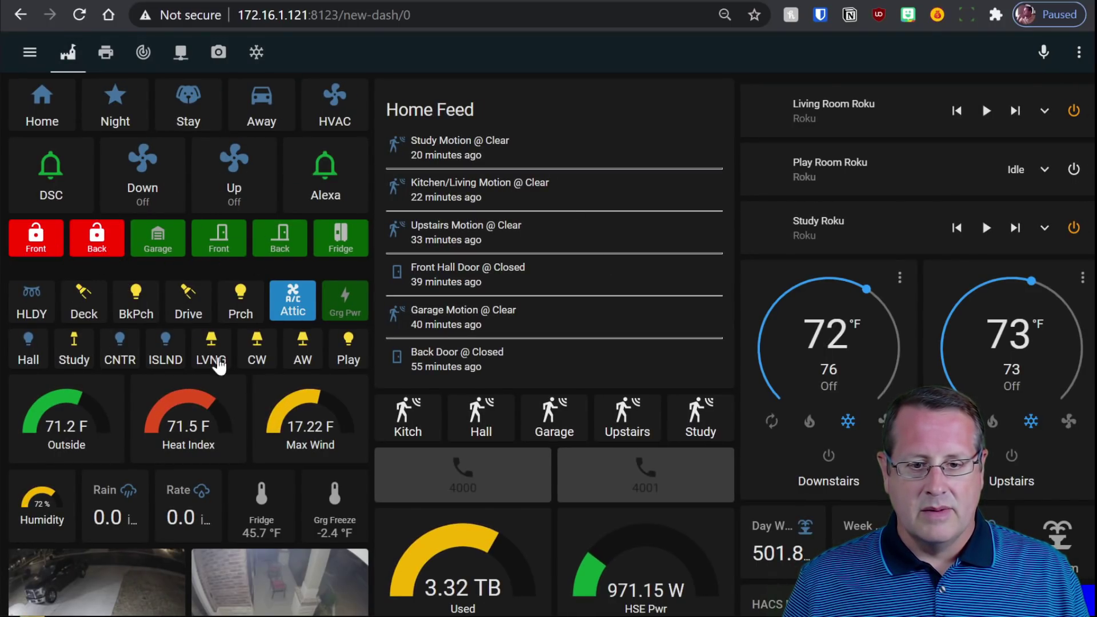
scroll(521, 392, "down", 3)
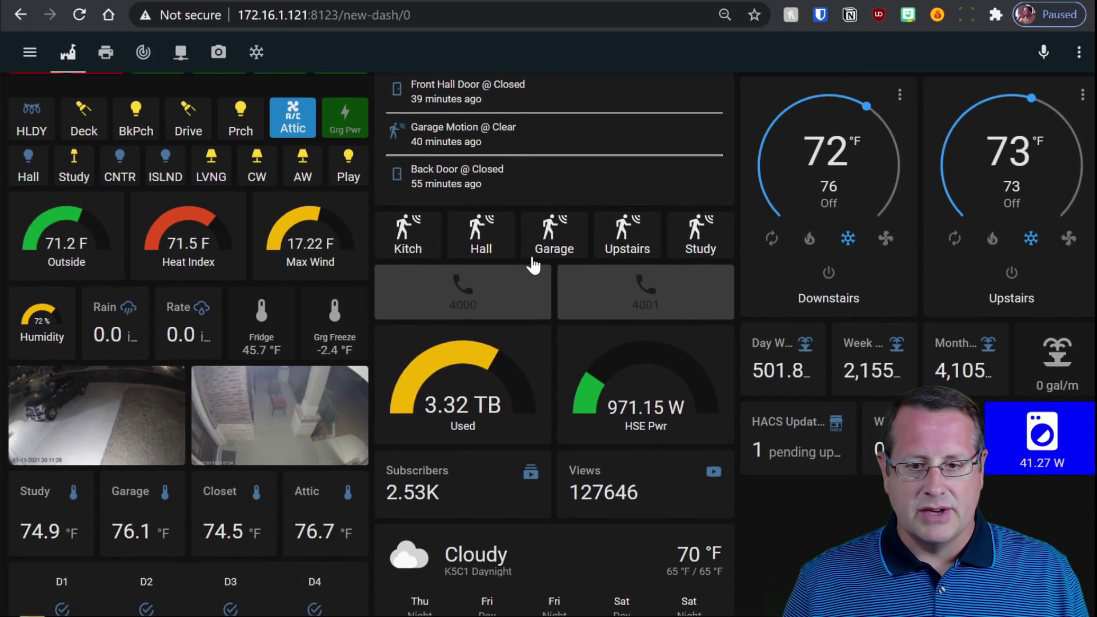
scroll(321, 415, "down", 1)
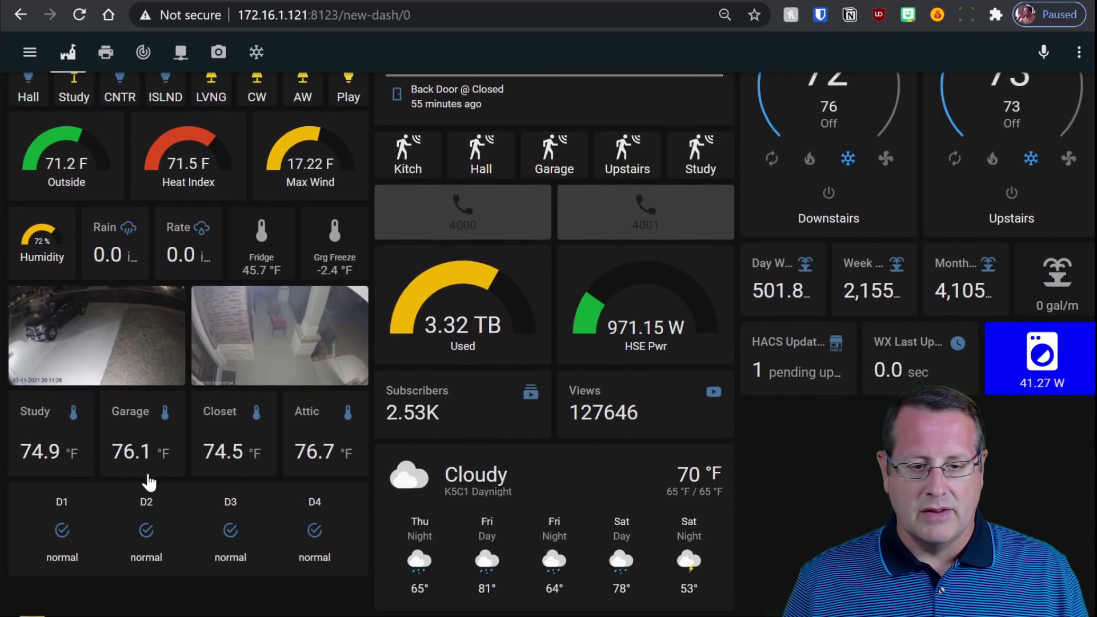
scroll(337, 515, "up", 3)
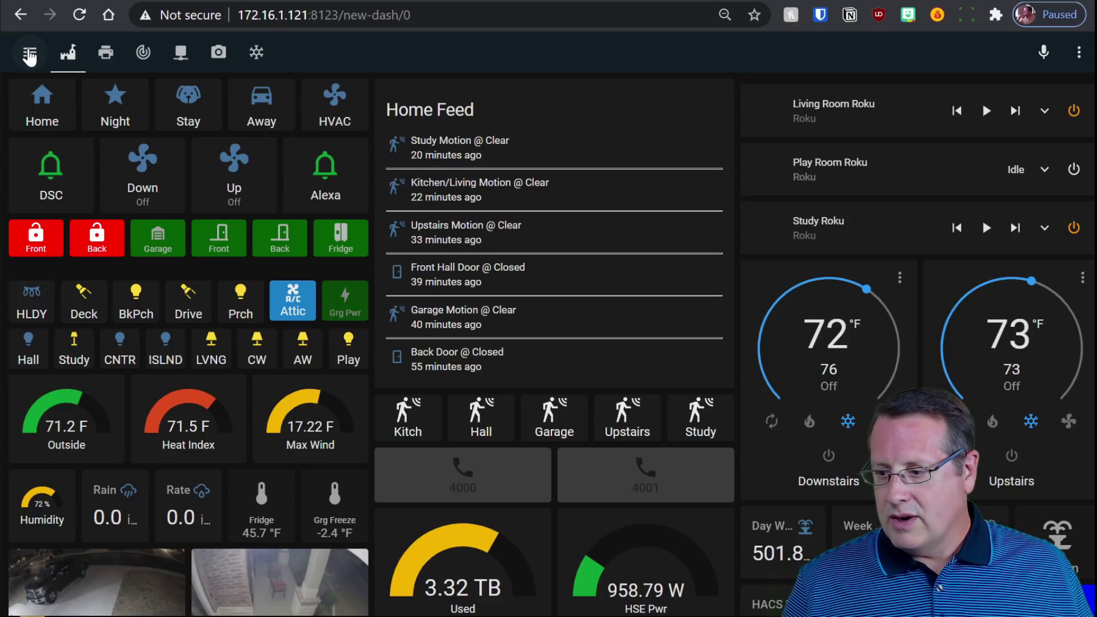
Step: Open the Home Assistant sidebar and scroll down its navigation list
left_click(30, 57)
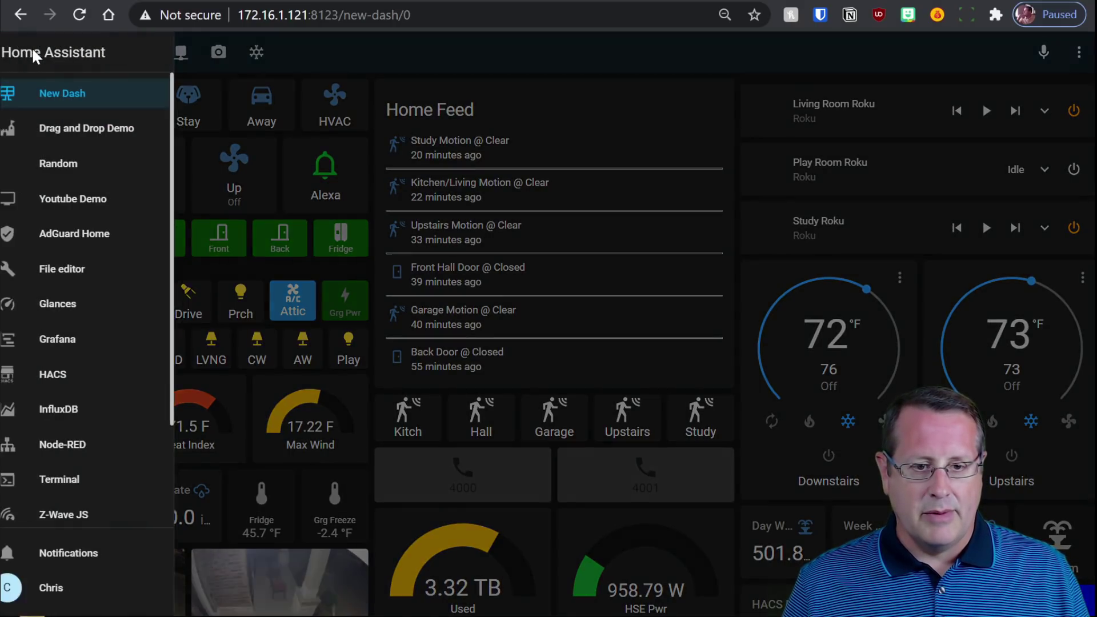
scroll(110, 520, "down", 2)
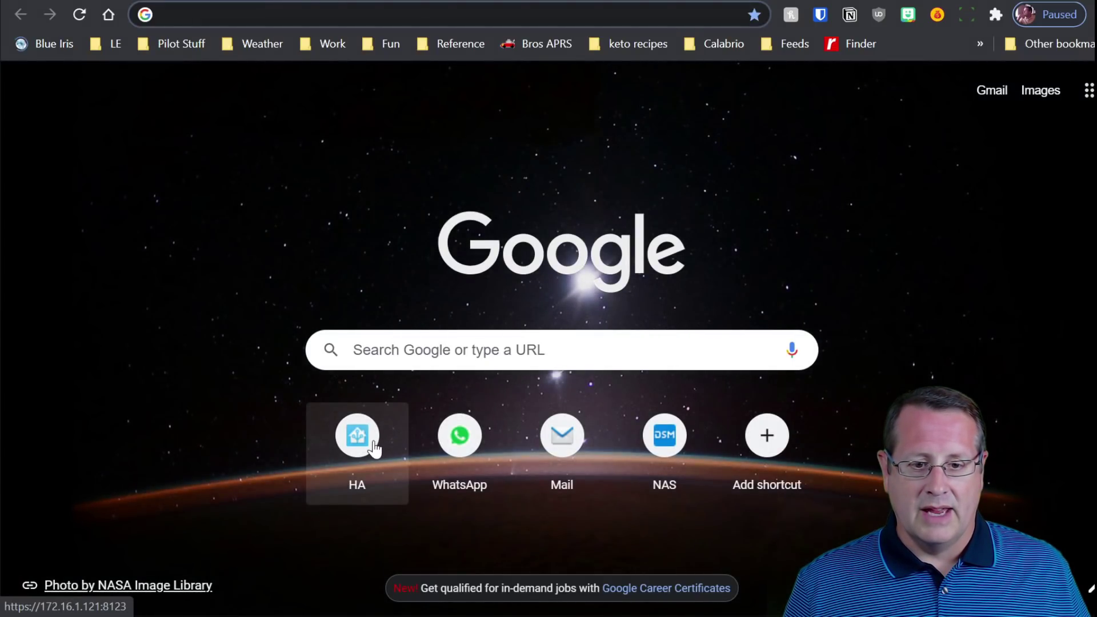
Step: Launch Home Assistant from the new tab's HA shortcut and show the dashboard's printer view
left_click(360, 437)
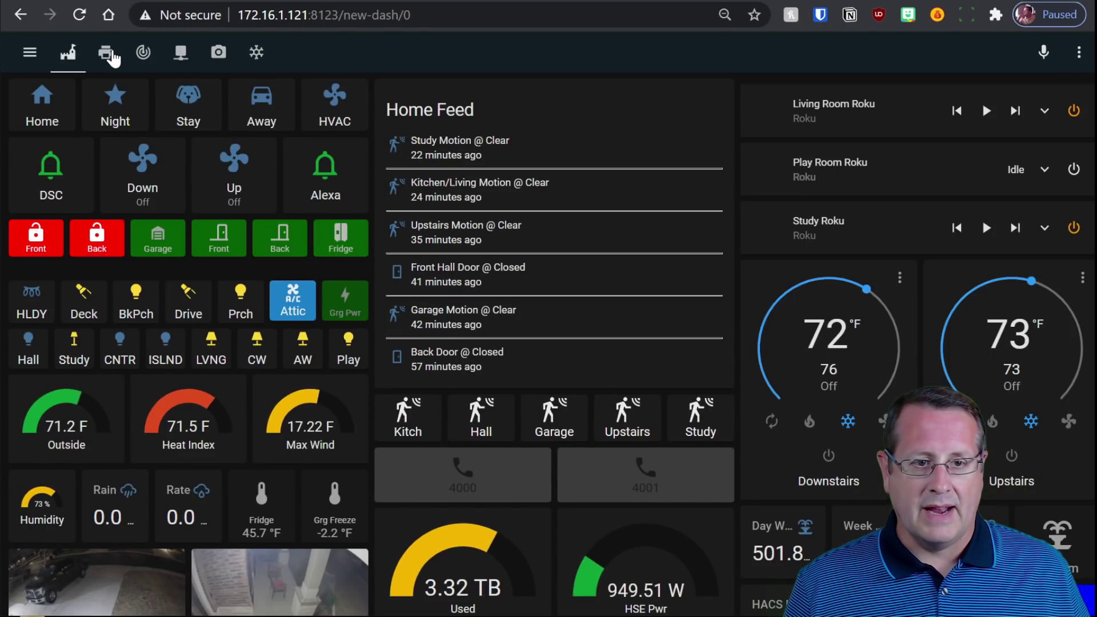
left_click(107, 53)
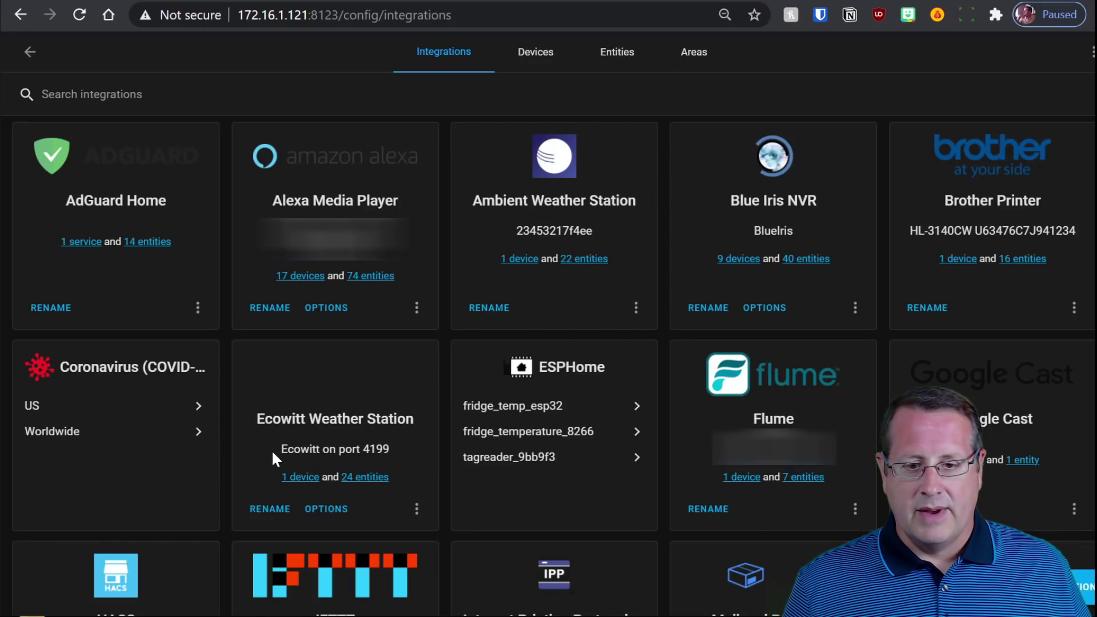
scroll(273, 454, "down", 7)
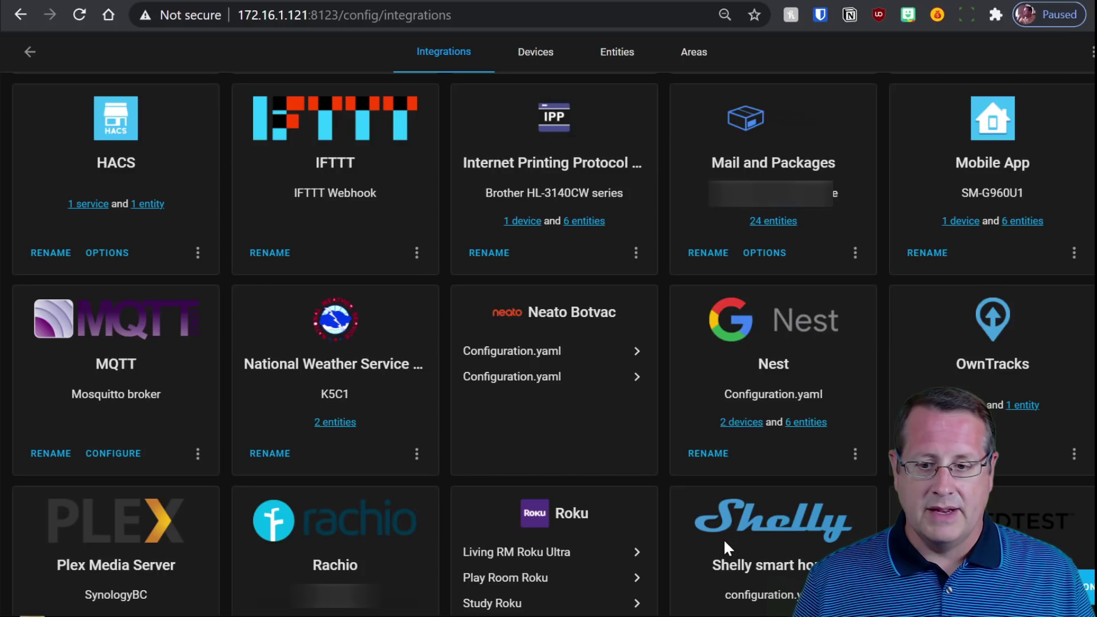
scroll(724, 540, "down", 1)
Step: Scroll down past Synology DSM and Ubiquiti UniFi to the Z-Wave JS card
scroll(722, 537, "down", 5)
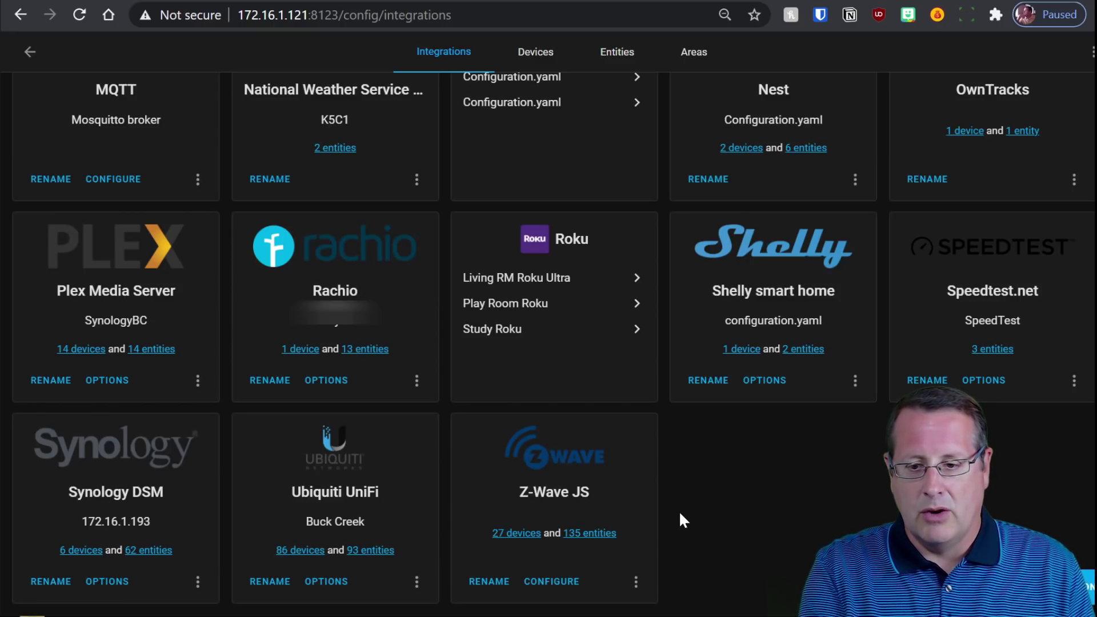
scroll(679, 516, "down", 1)
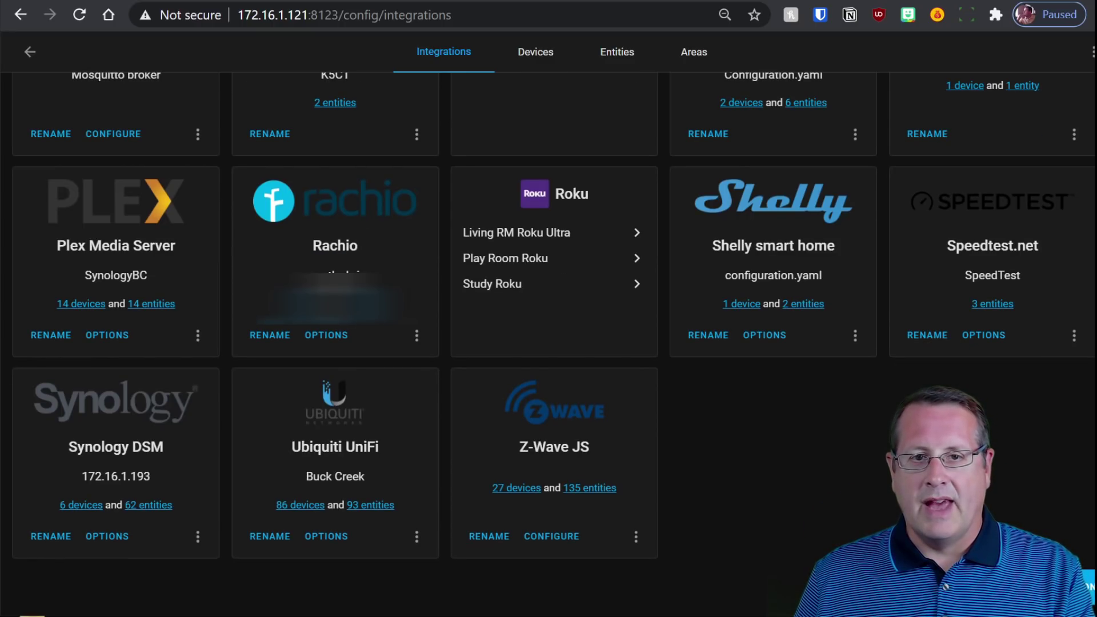